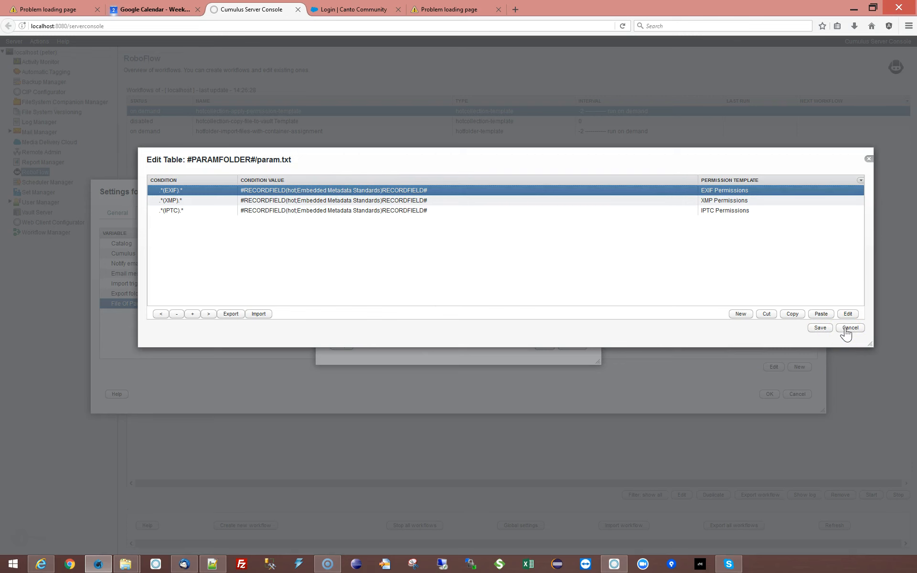
- Close the param.txt table and its parameter dialog without saving, and open the Cumulus query parameter's test dialog
click(848, 328)
click(571, 346)
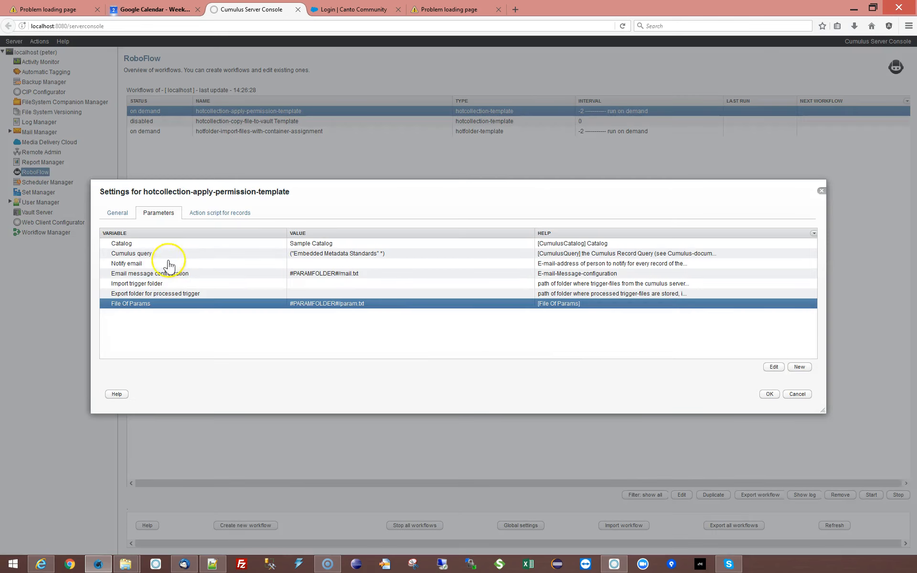
click(291, 254)
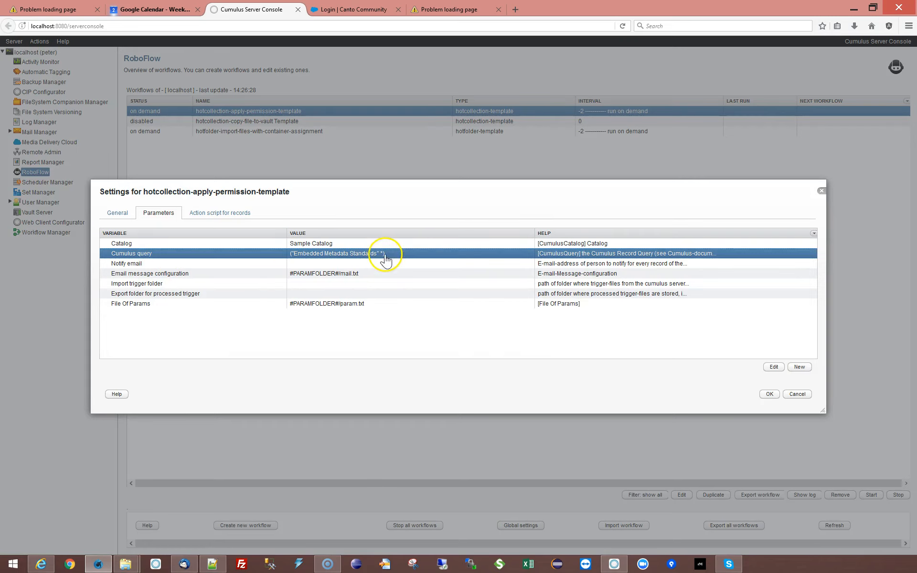
double_click(388, 253)
click(577, 282)
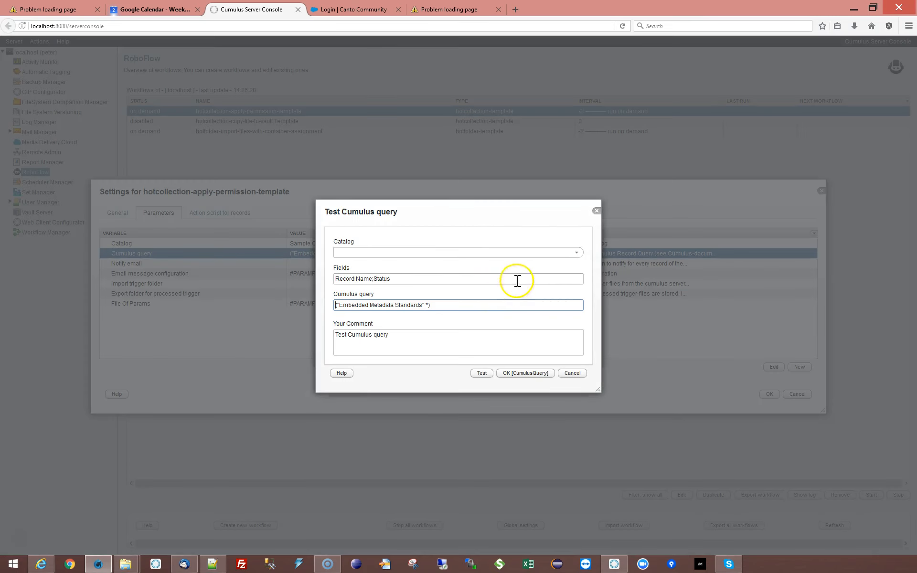
- Test the Cumulus query on Sample Catalog with the fields Record Name;Embedded Metadata Standards
click(569, 253)
scroll(401, 329, down, 3)
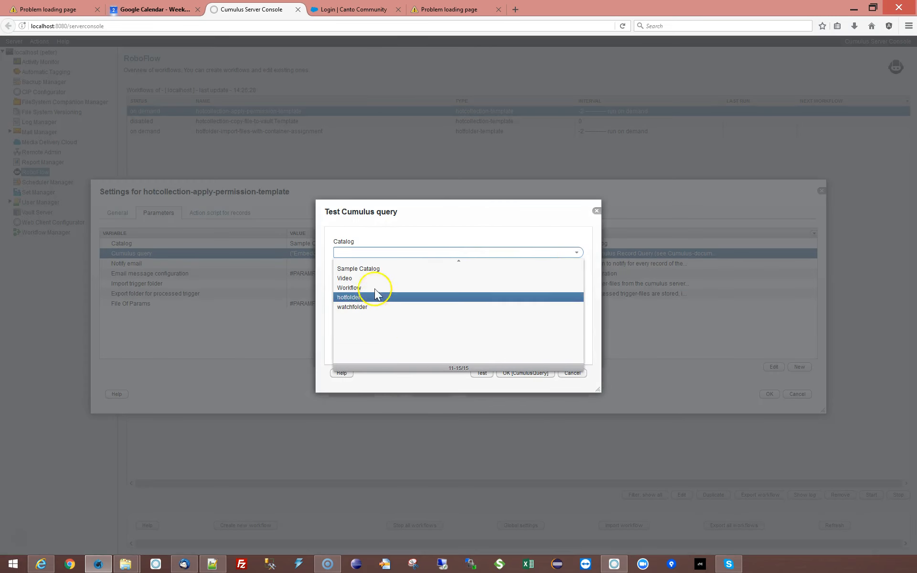
click(379, 266)
drag(340, 305, 419, 305)
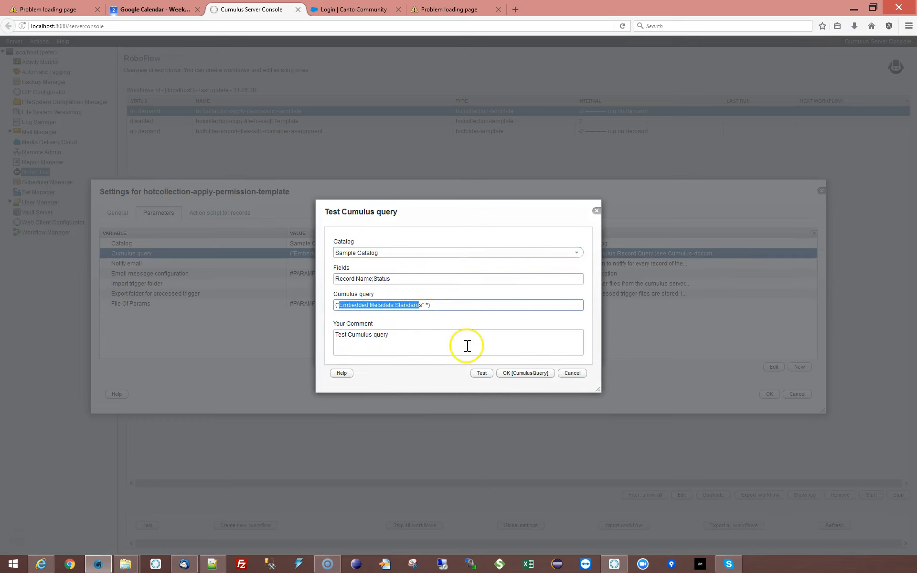
double_click(381, 278)
text(s)
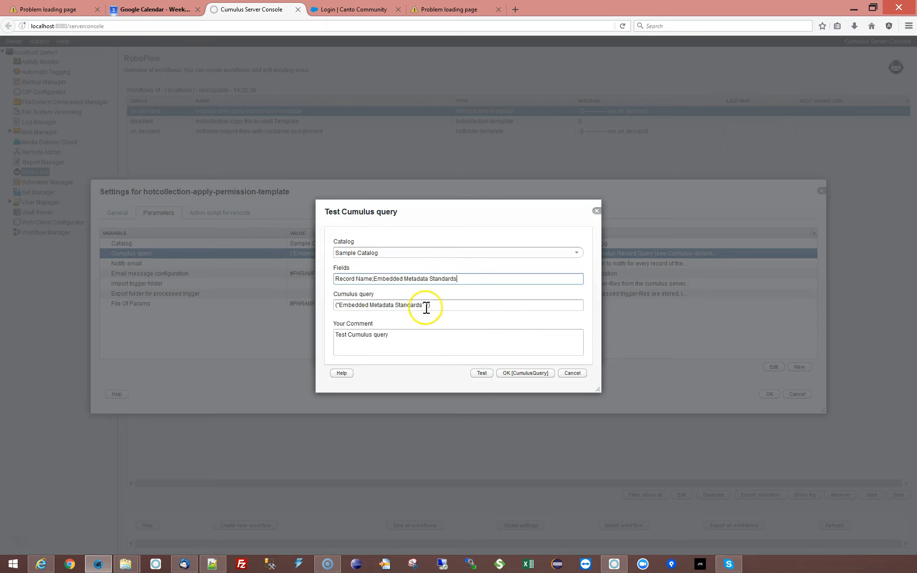
click(479, 373)
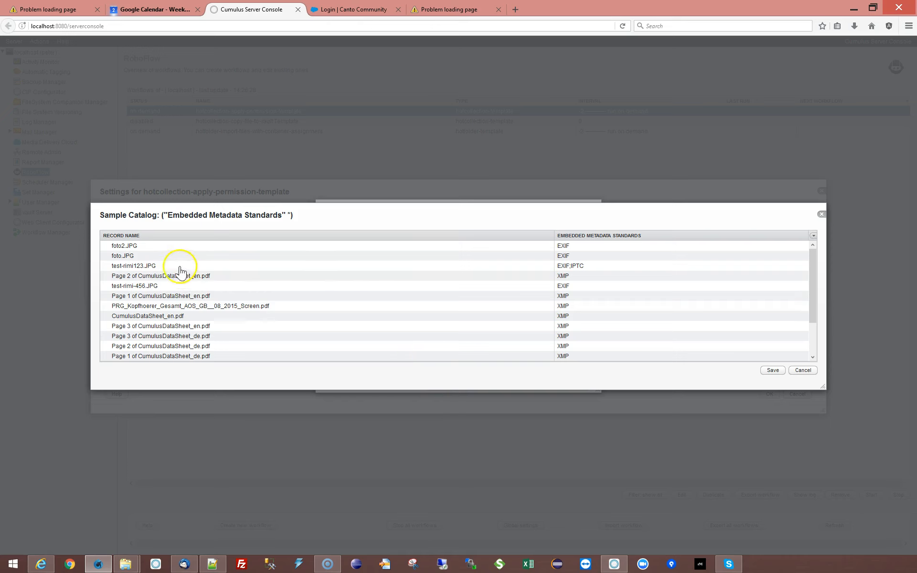
- Examine the embedded metadata standards of the returned records, then close the results and query dialogs without saving
click(136, 247)
click(142, 257)
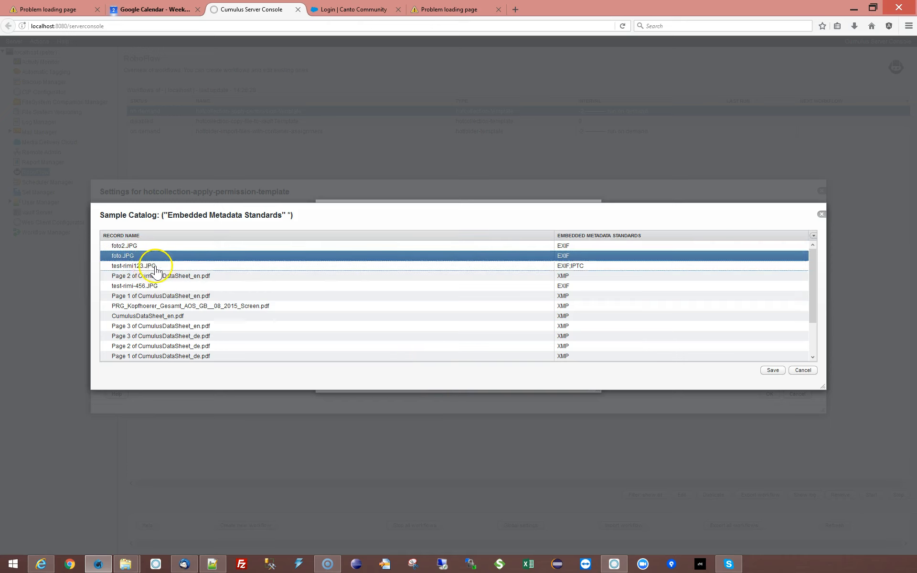
click(149, 266)
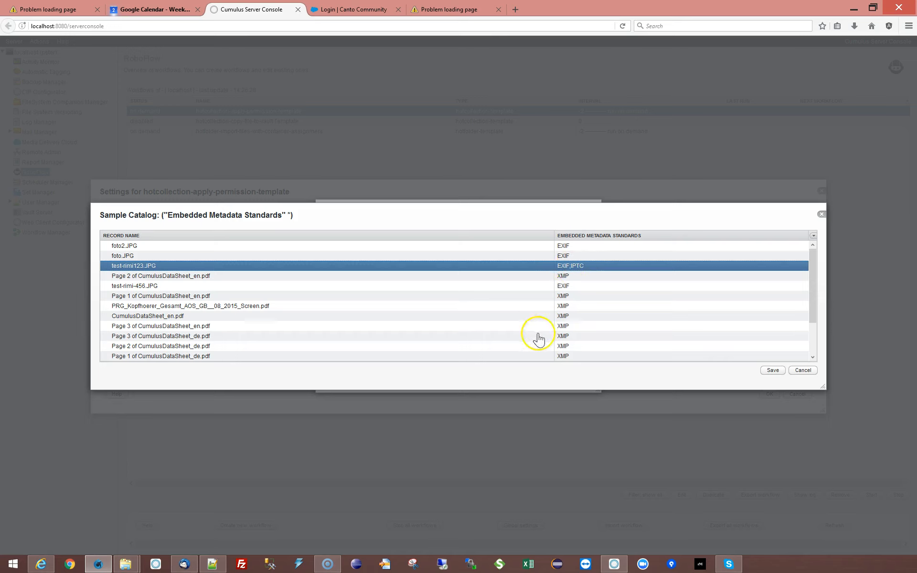
click(438, 276)
click(425, 286)
click(420, 296)
click(420, 306)
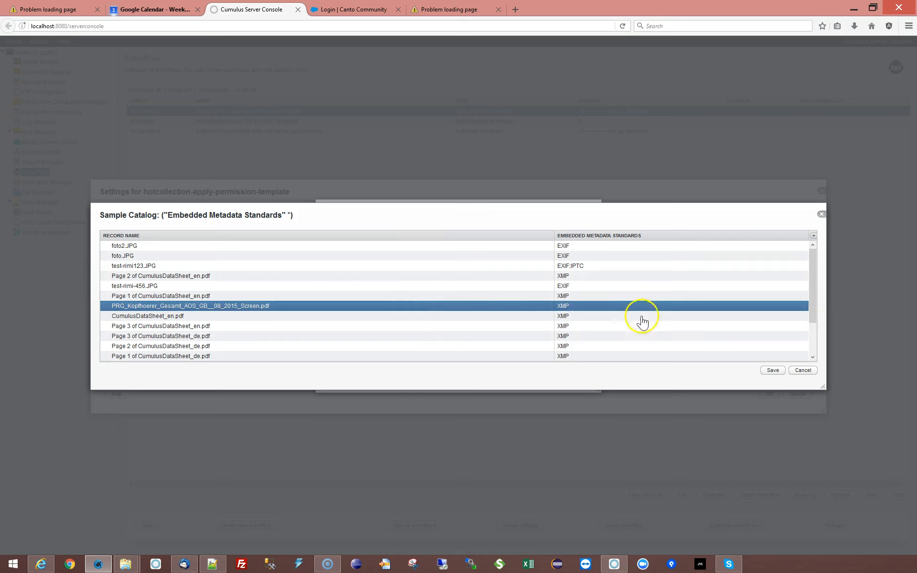
click(563, 257)
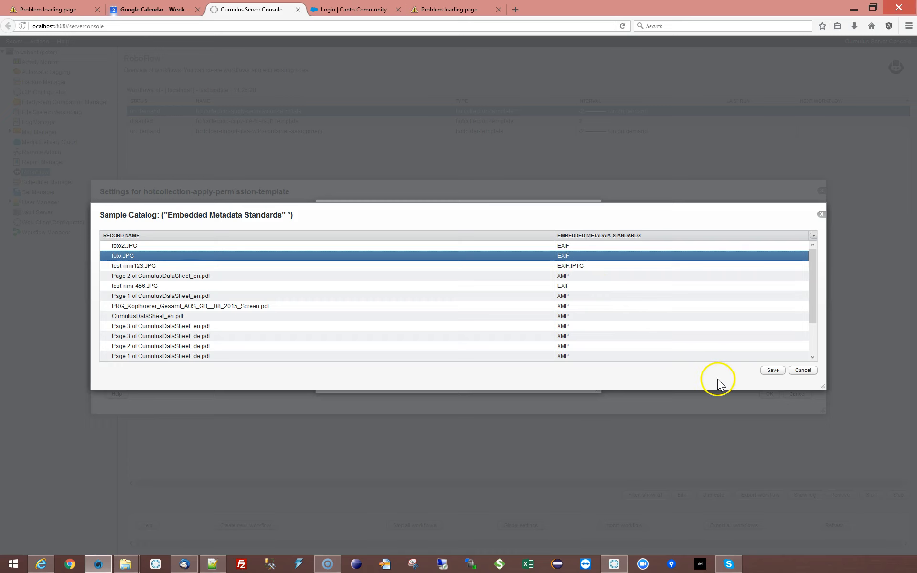
click(803, 371)
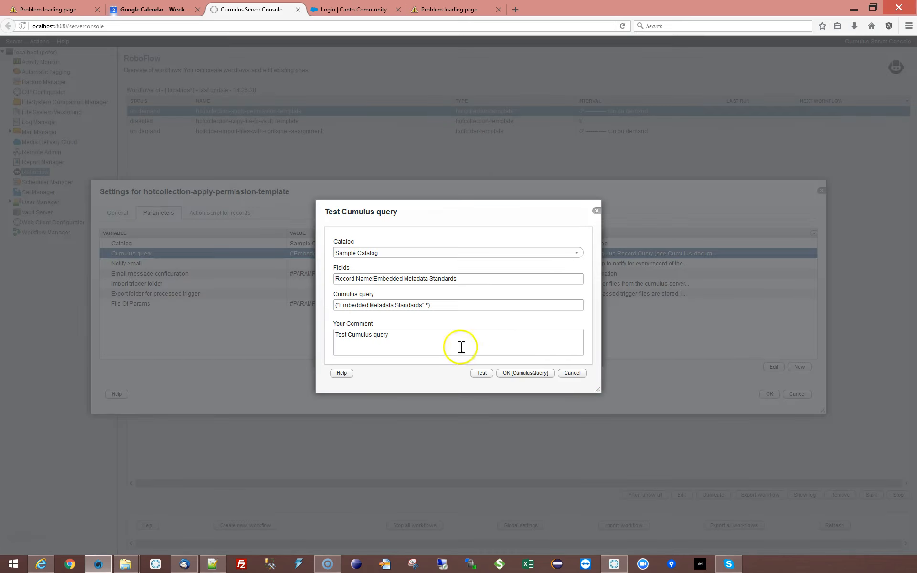
click(580, 376)
click(537, 344)
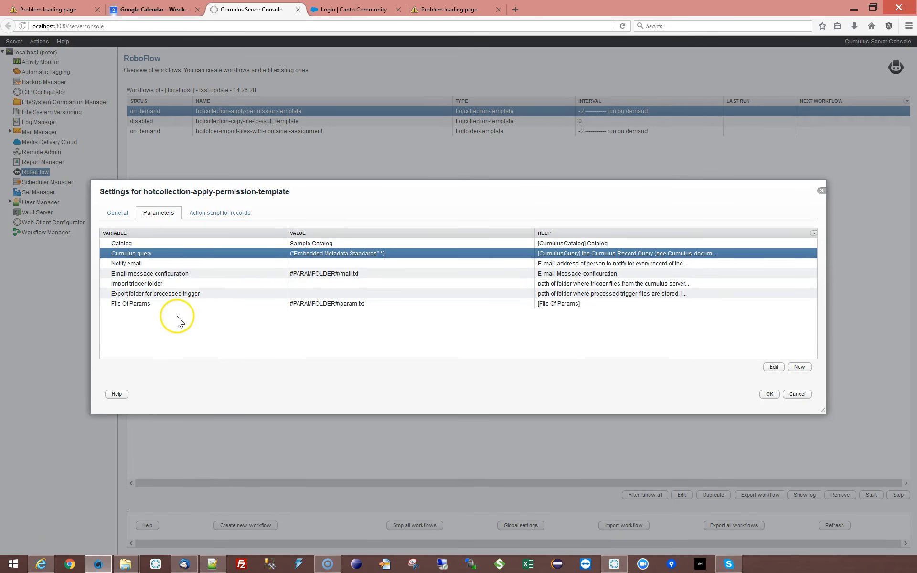
- Save the workflow settings and start the hotcollection-apply-permission-template workflow
click(768, 394)
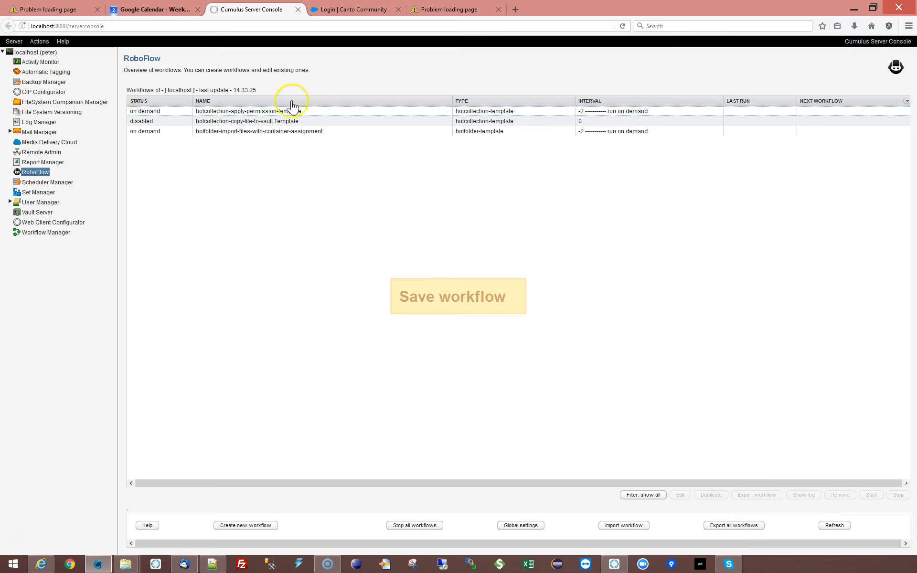
click(248, 113)
click(871, 495)
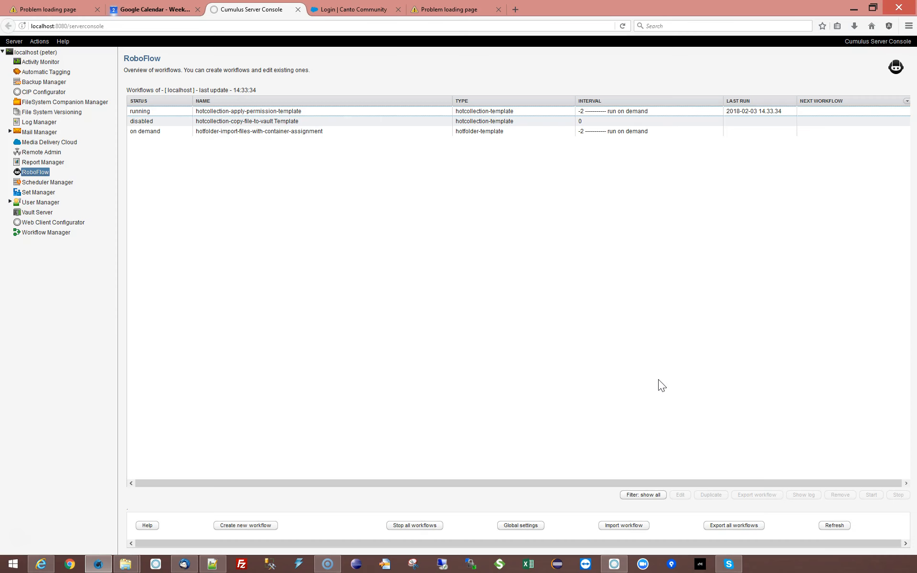
- Show the log of hotcollection-apply-permission-template and examine the condition and condition value for Airplane Illustration.eps
click(318, 112)
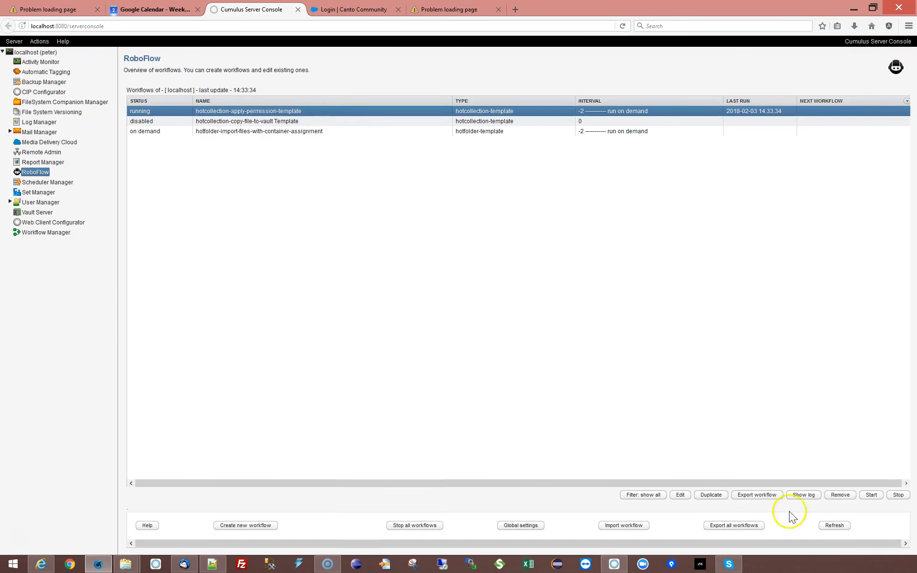
click(799, 496)
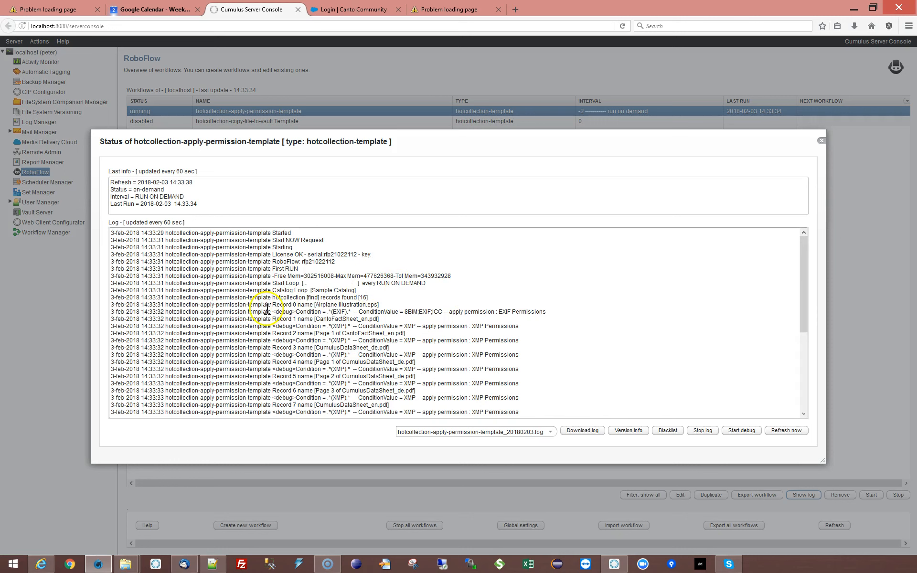
drag(266, 312, 387, 304)
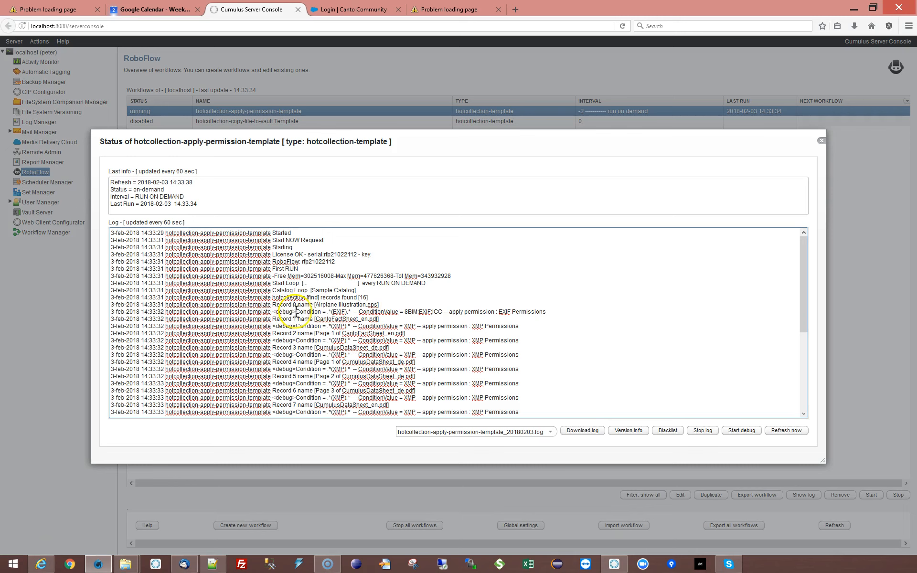
drag(327, 312, 349, 311)
drag(354, 313, 443, 311)
click(443, 311)
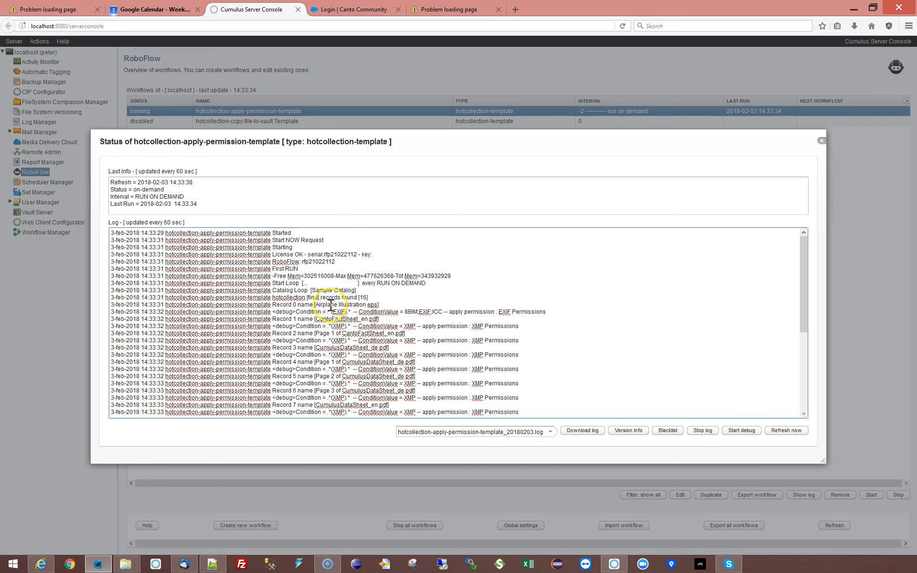
drag(320, 304, 444, 313)
click(414, 312)
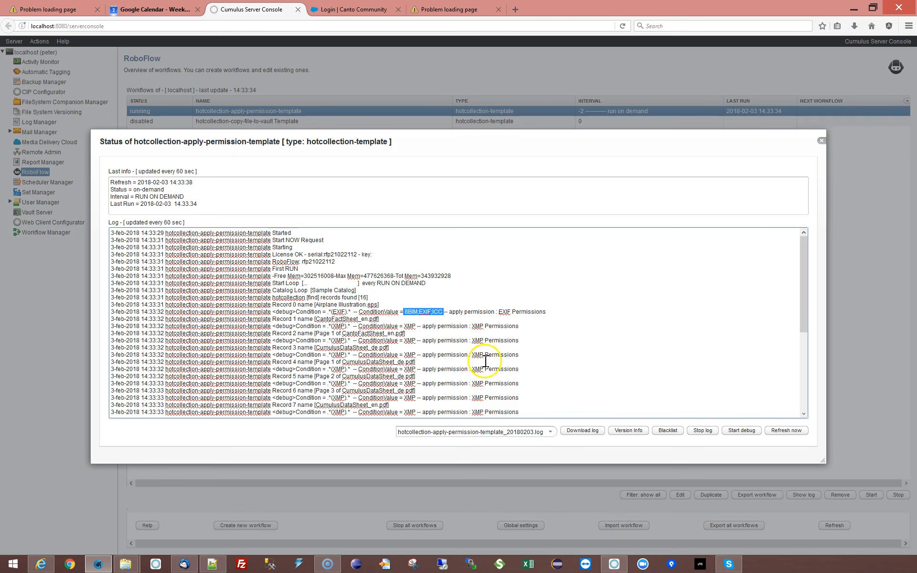
- Switch to the Cumulus client, check the Embedded Metadata Standards field of Airplane Illustration.eps, and return to the workflow log
click(620, 564)
double_click(301, 201)
drag(658, 324, 658, 446)
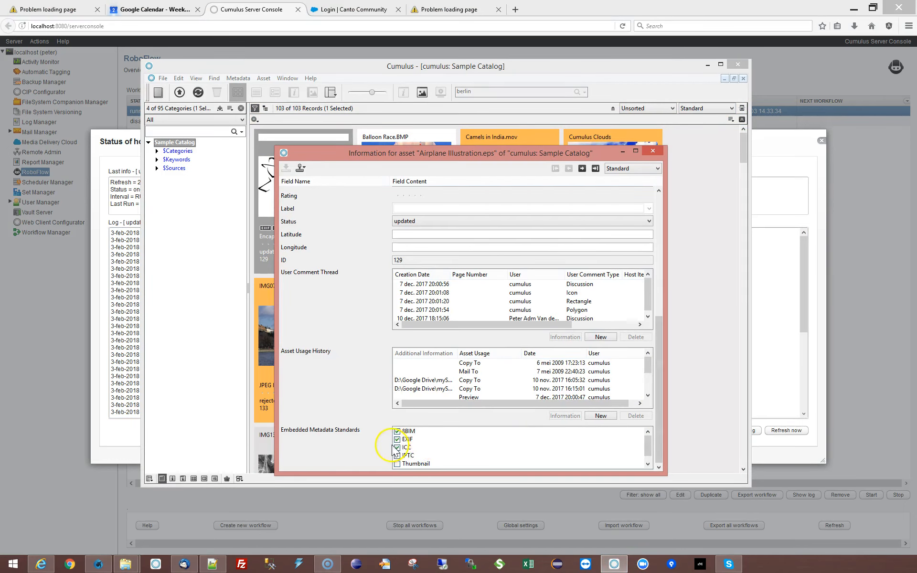
click(653, 151)
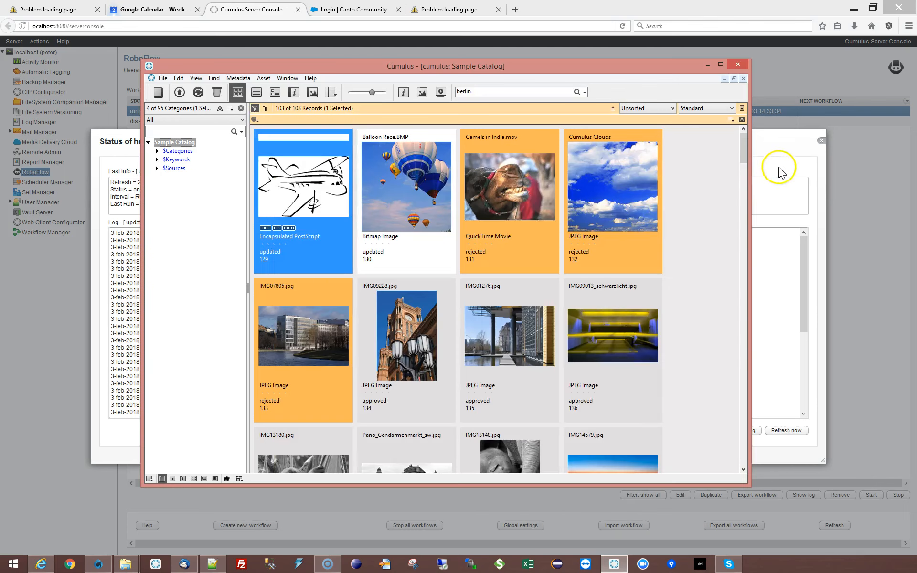
click(777, 173)
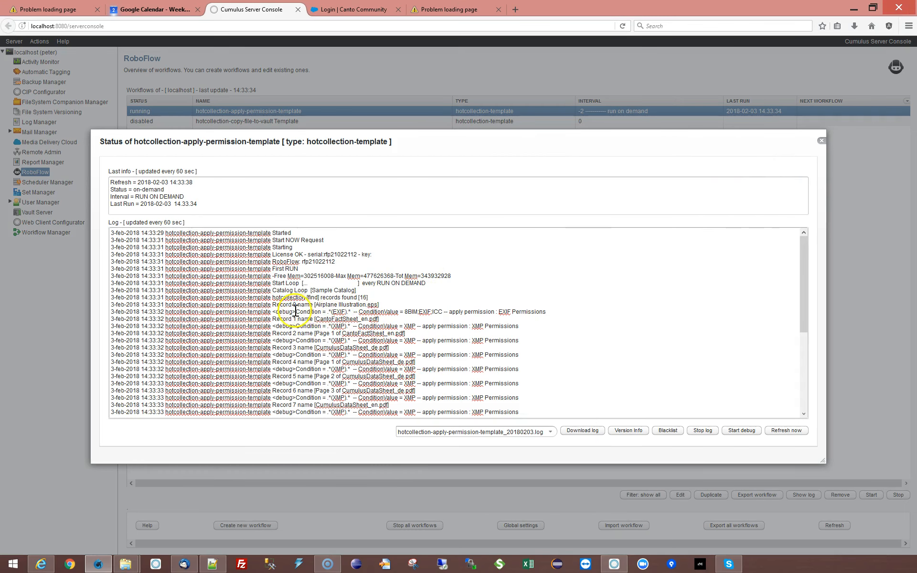
- Examine which permission template the log applies to Airplane Illustration.eps under the EXIF condition
double_click(339, 311)
drag(443, 311, 566, 311)
click(597, 311)
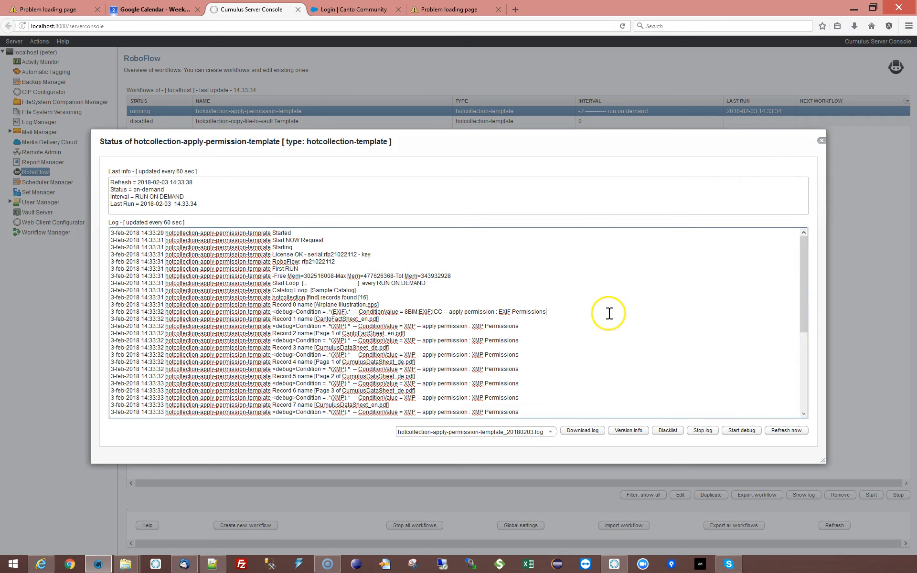
click(282, 314)
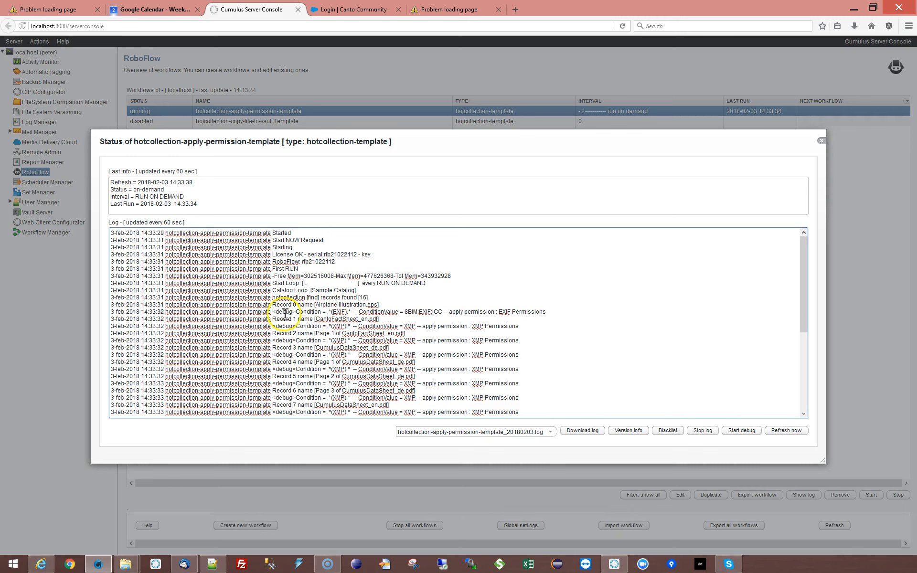
click(323, 314)
drag(272, 320, 377, 320)
click(390, 320)
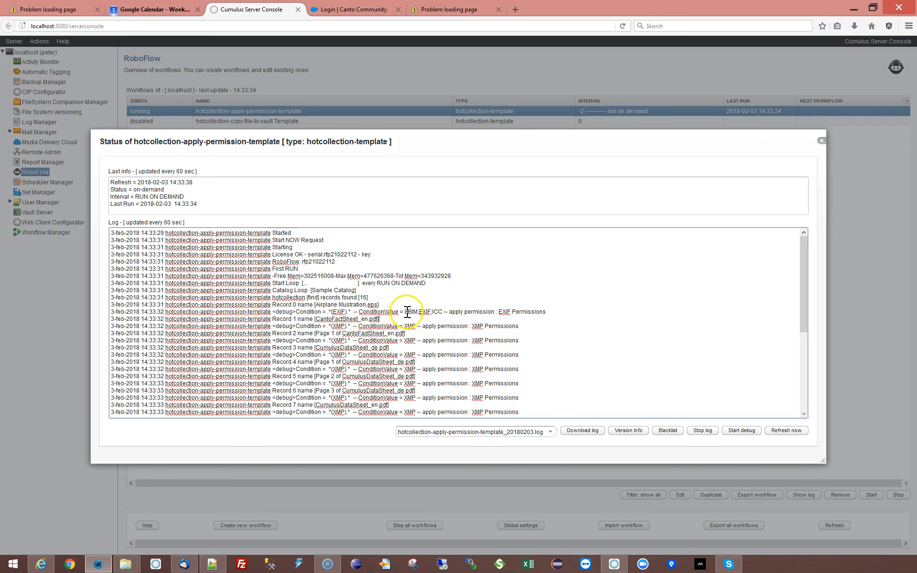
drag(271, 313, 561, 315)
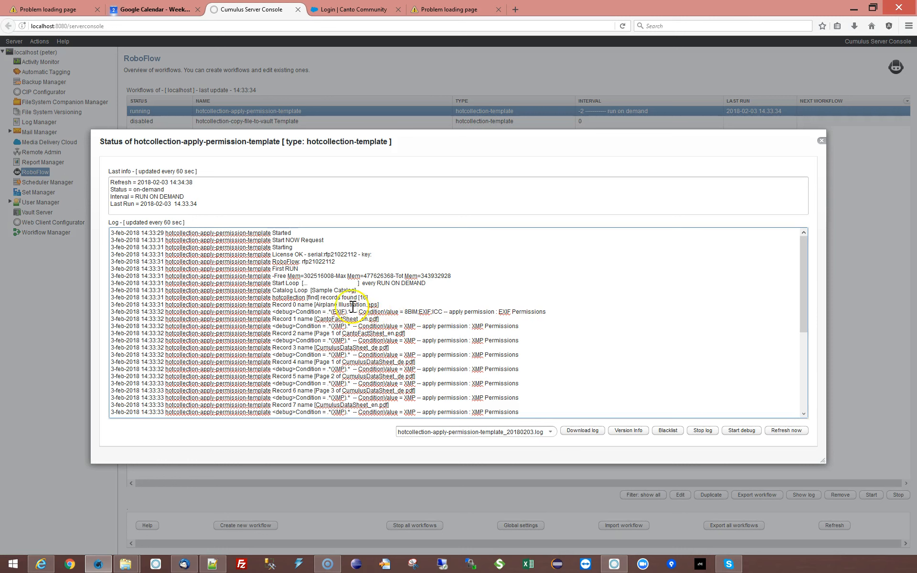
drag(325, 311, 579, 313)
click(579, 313)
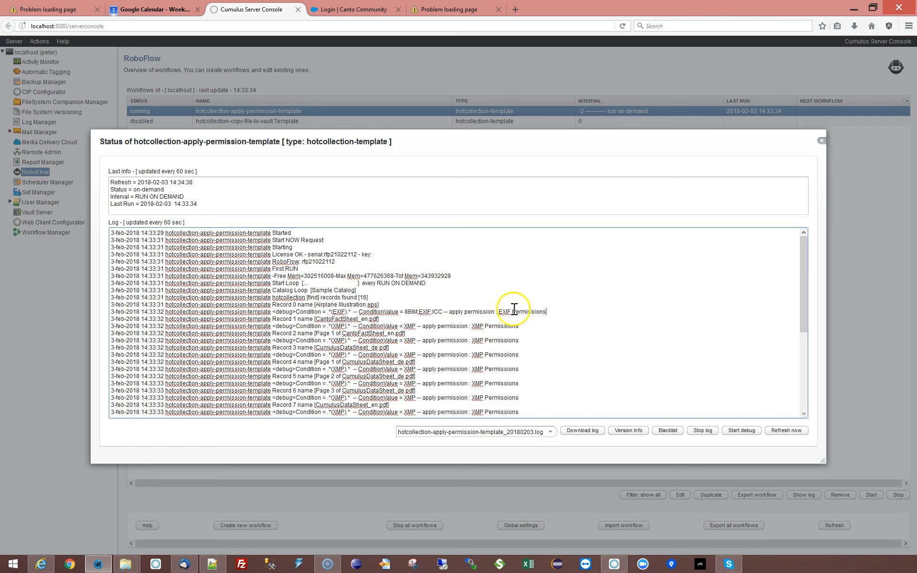
drag(498, 311, 580, 313)
click(581, 314)
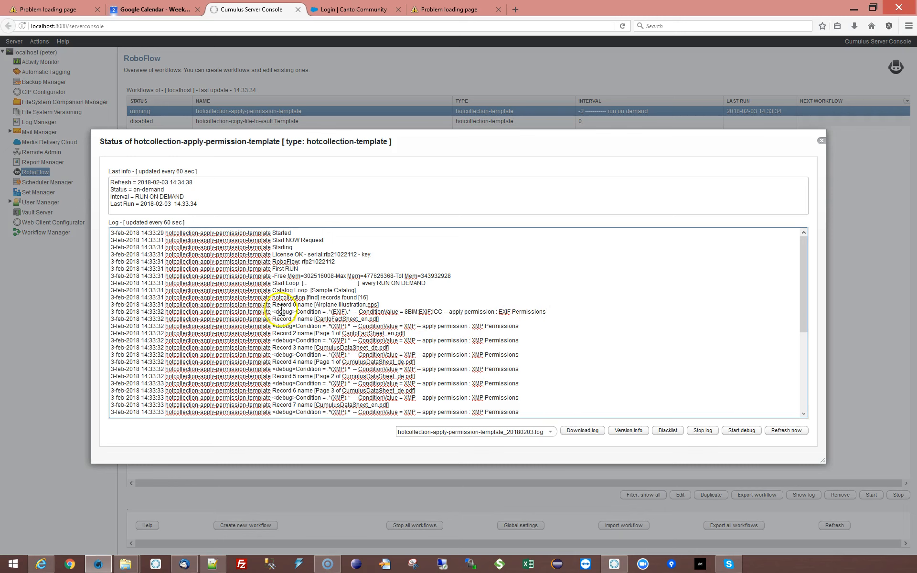
- Compare the log's XMP entry for CantoFactSheet_en.pdf with the EXIF and IPTC entries for test-rimi123.JPG
drag(272, 320, 374, 322)
click(321, 328)
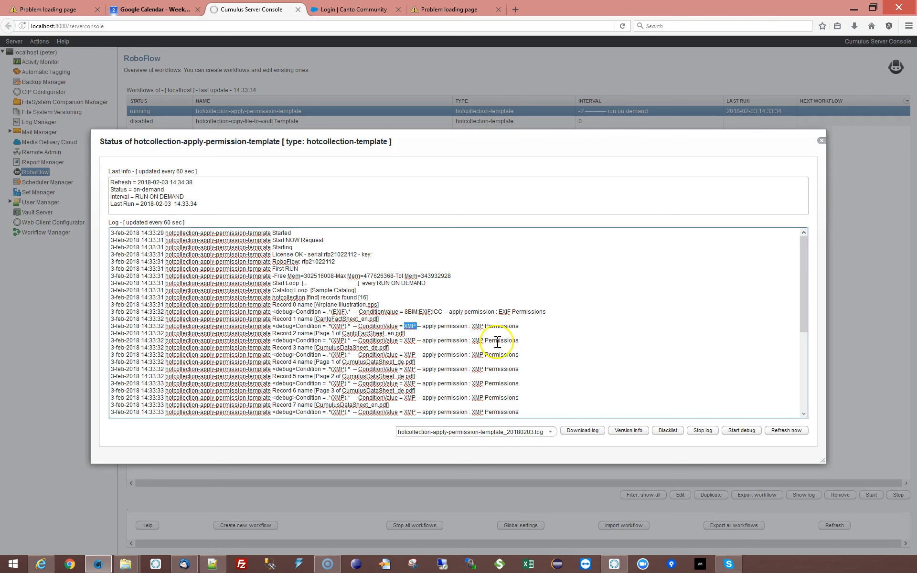
scroll(456, 370, down, 6)
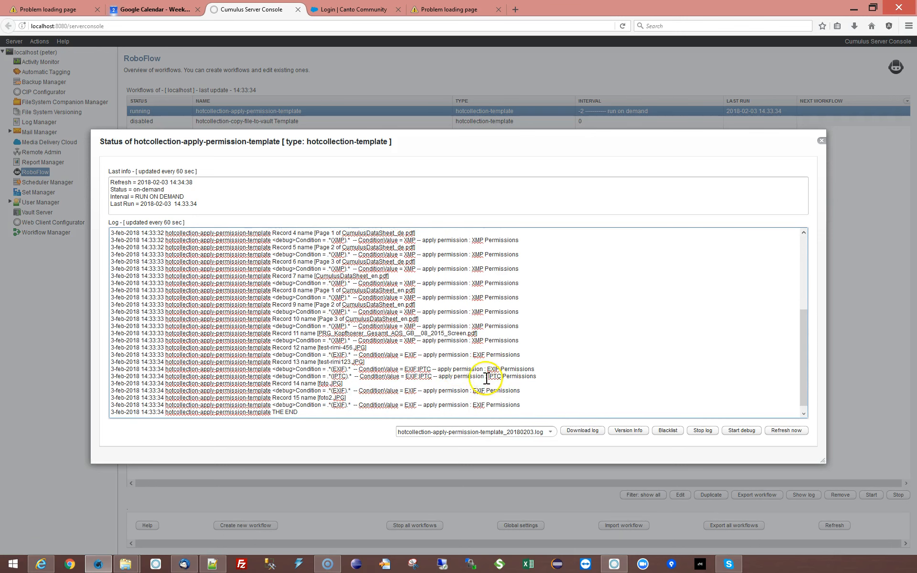
double_click(339, 370)
scroll(557, 345, up, 4)
scroll(557, 344, up, 2)
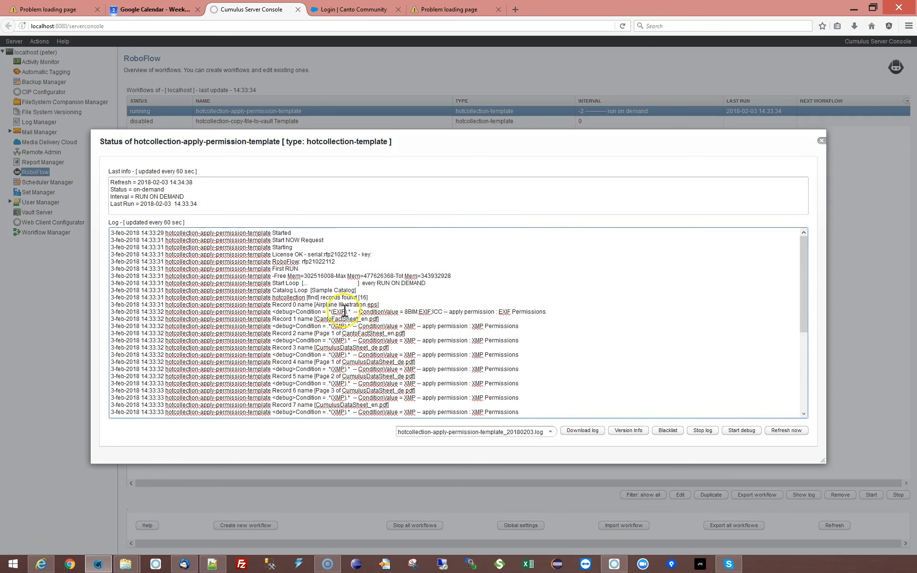
- Review the individual condition values and the full debug line of Airplane Illustration.eps in the log
double_click(414, 311)
double_click(438, 312)
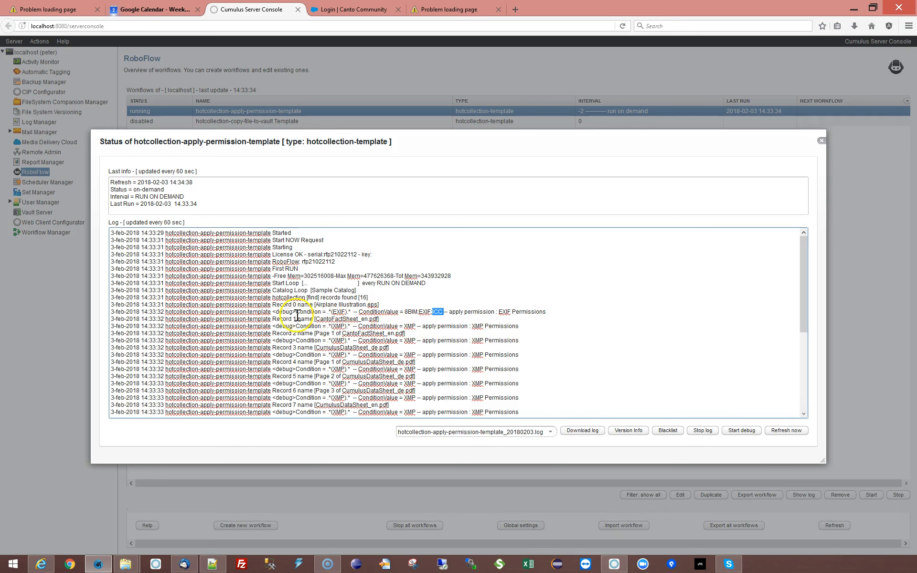
drag(273, 312, 557, 317)
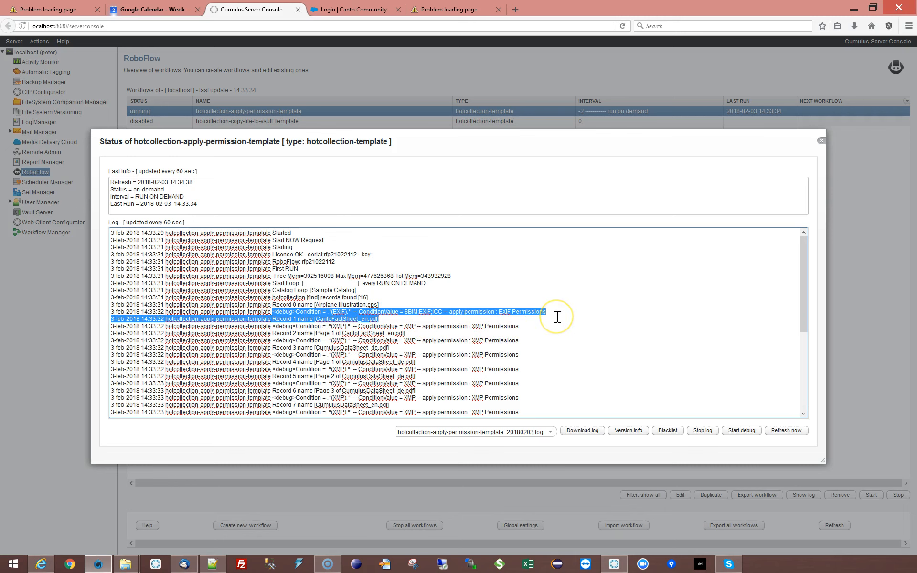
click(556, 317)
drag(273, 312, 548, 309)
click(553, 311)
scroll(550, 359, down, 1)
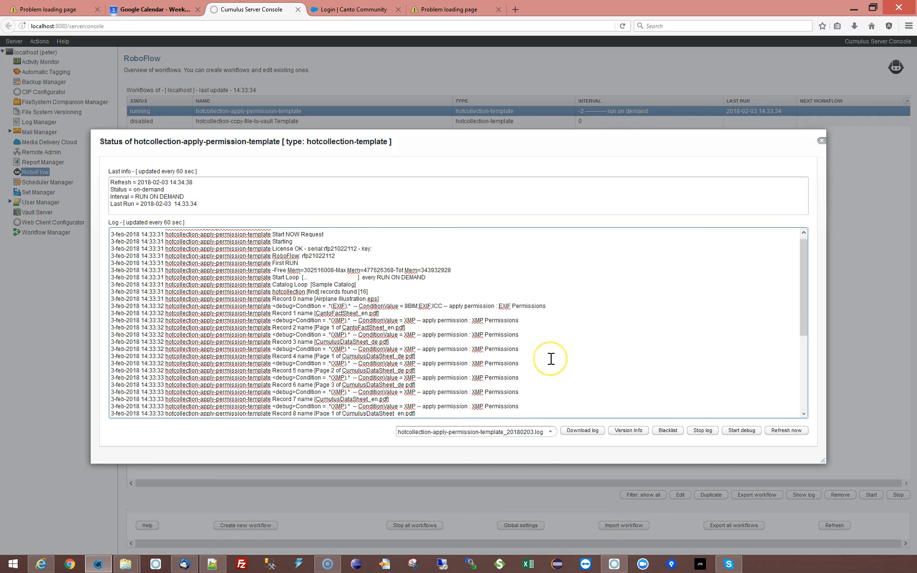
- Check the logged condition value of Airplane Illustration.eps and the permission template applied to CantoFactSheet_en.pdf
scroll(550, 358, down, 2)
double_click(411, 269)
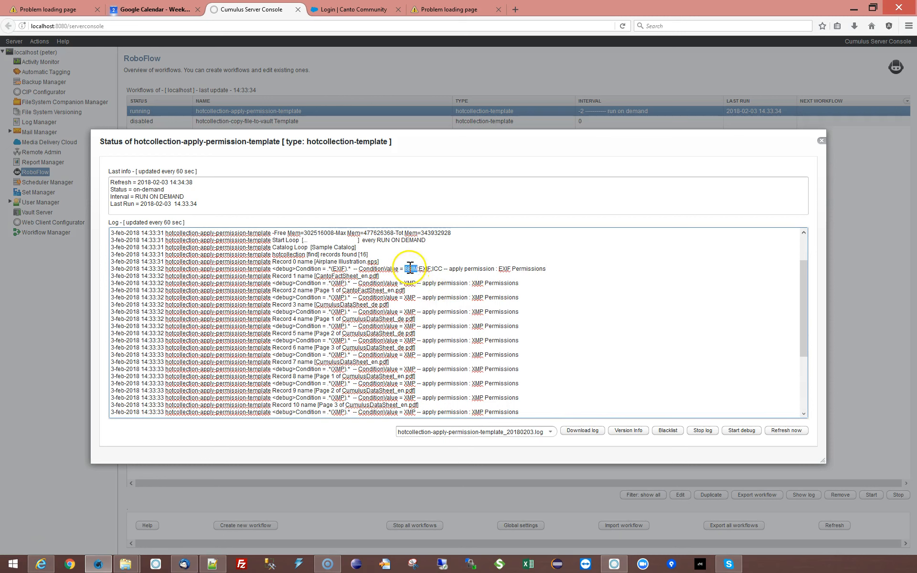
click(549, 295)
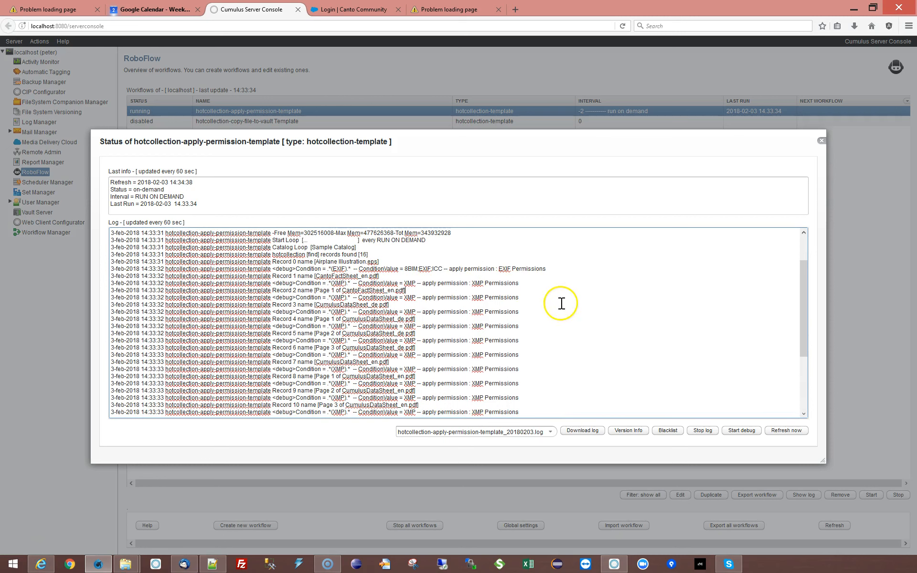
click(506, 264)
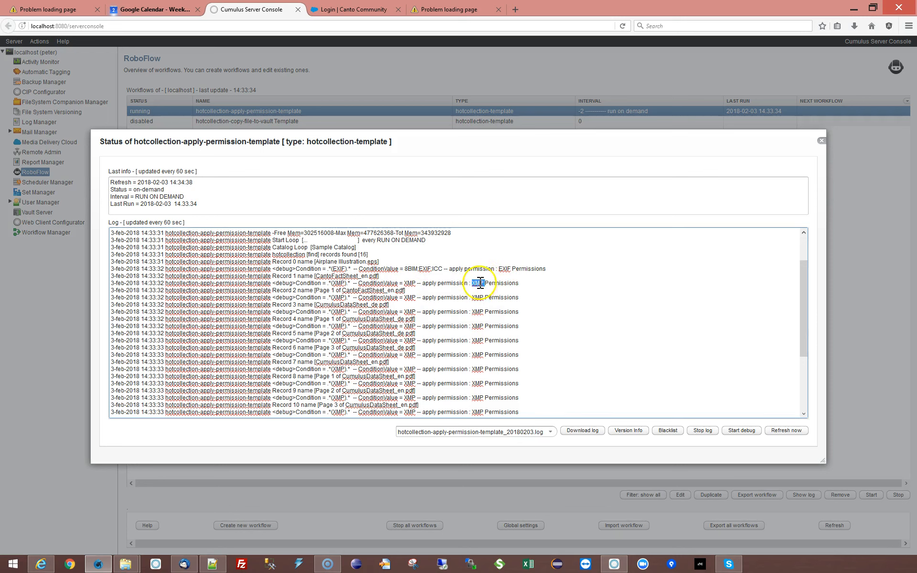
- Examine the EXIF and IPTC condition lines for test-rimi123.JPG near the log's end and close the log
scroll(562, 322, down, 4)
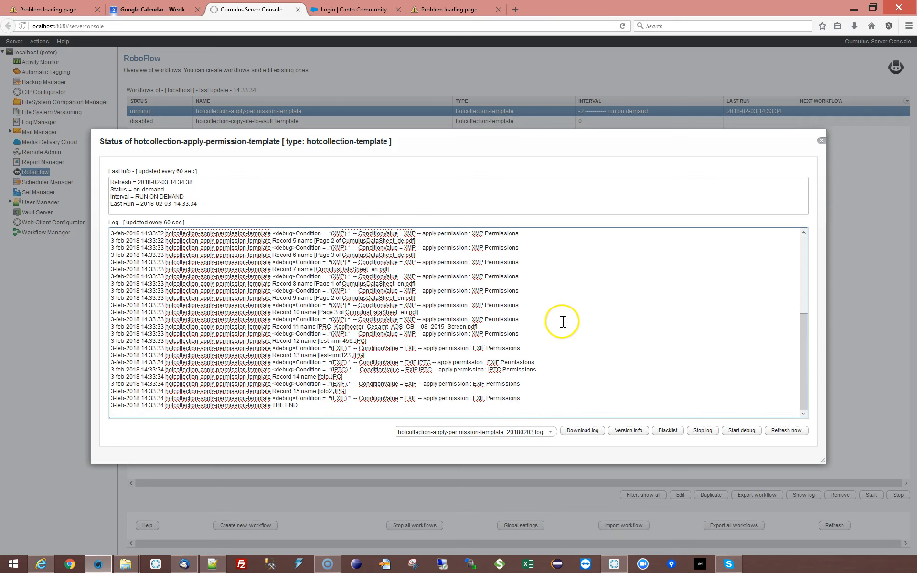
double_click(340, 363)
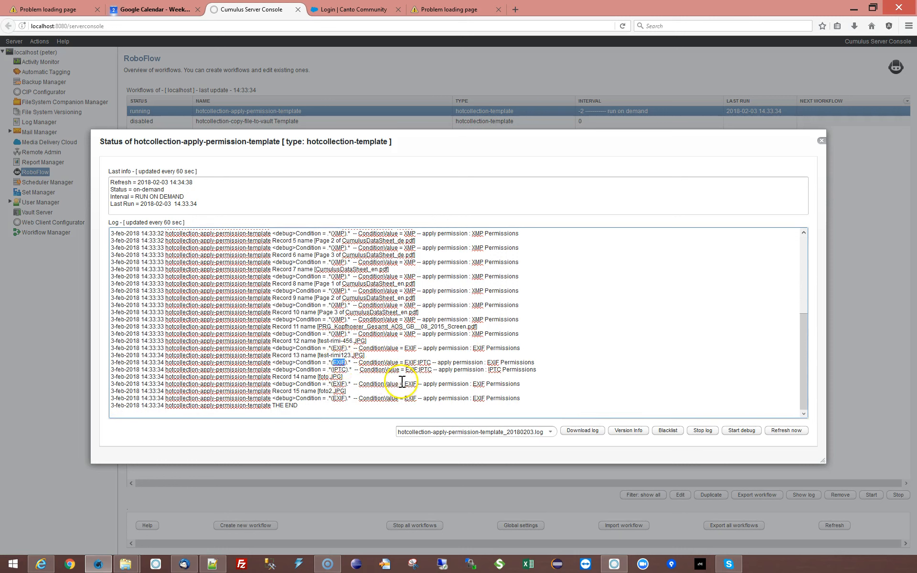
double_click(340, 371)
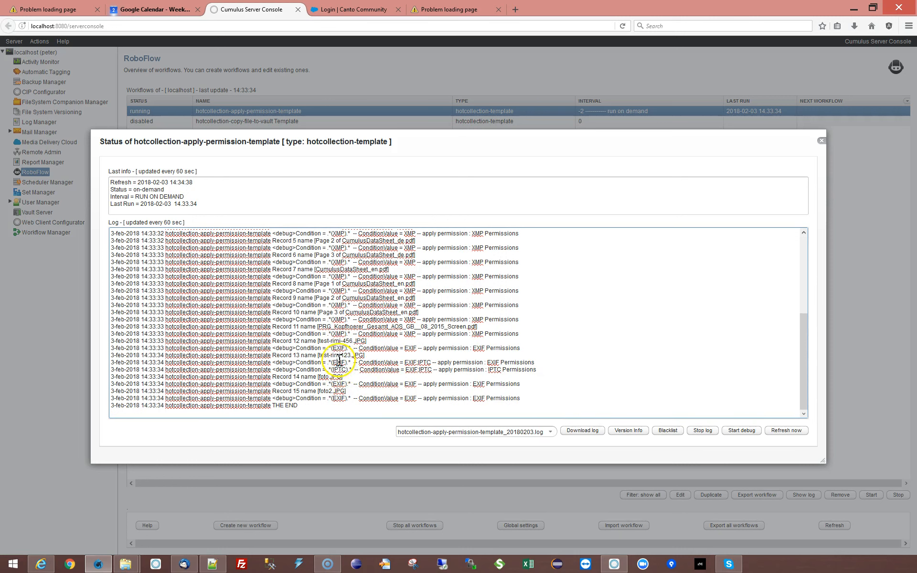
double_click(339, 370)
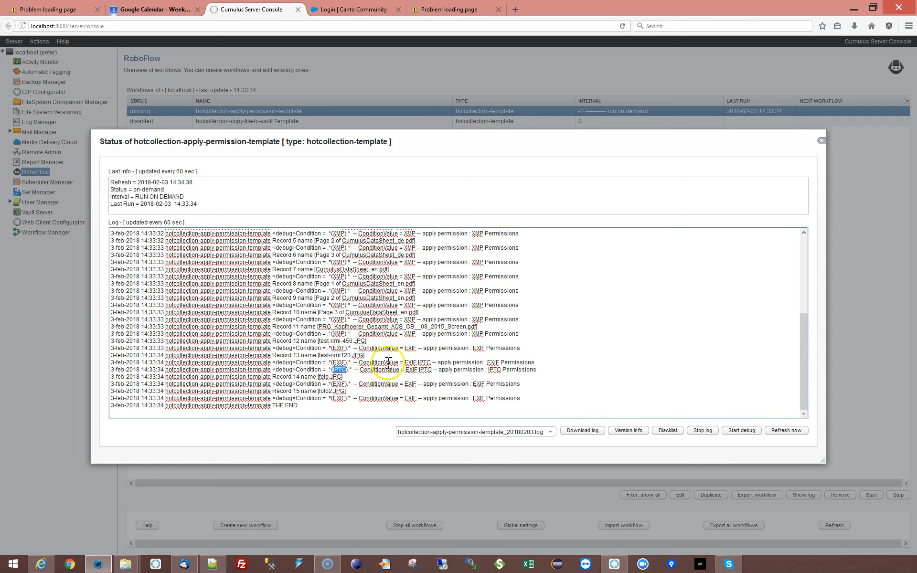
drag(384, 363, 563, 376)
click(563, 372)
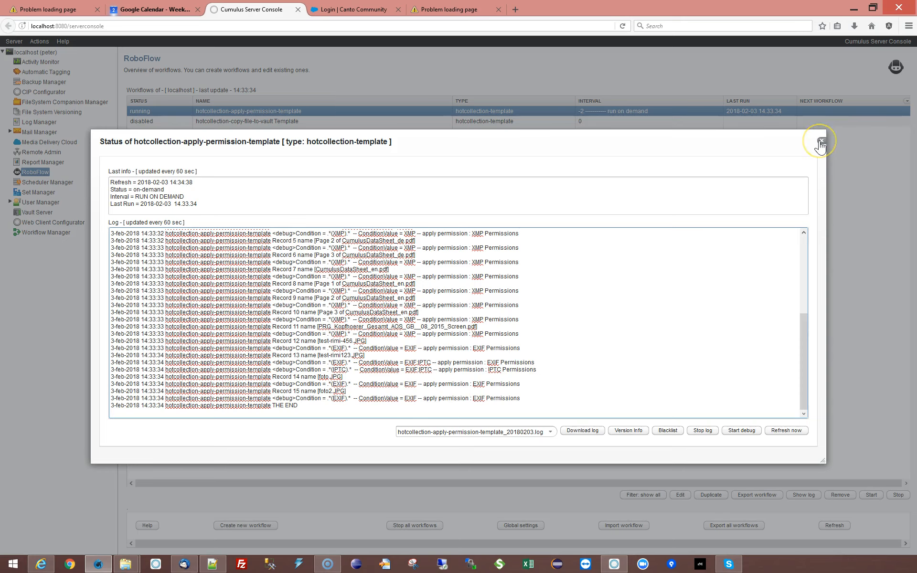
click(820, 143)
- Open the record action script of hotcollection-apply-permission-template and inspect the actions nested under test-workflow-progress
double_click(261, 111)
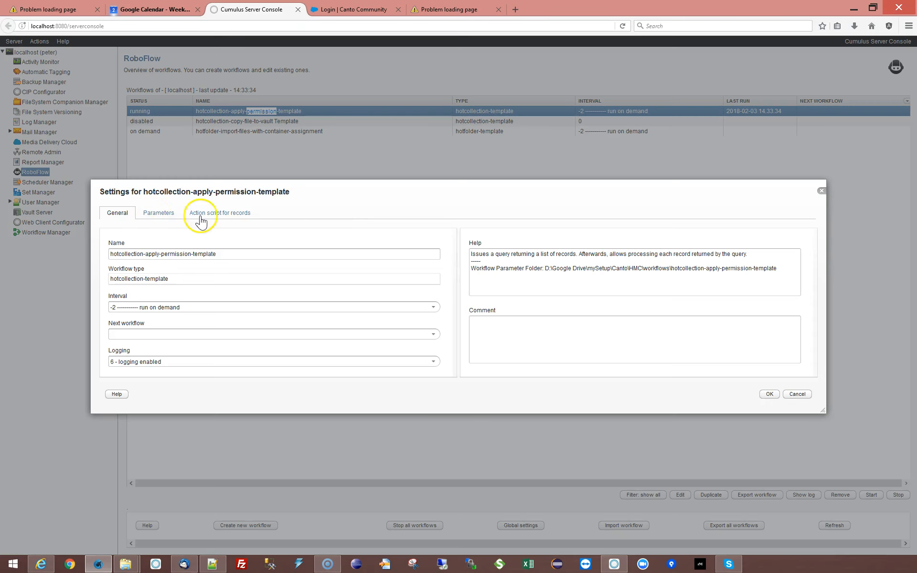
click(201, 214)
click(109, 244)
click(108, 243)
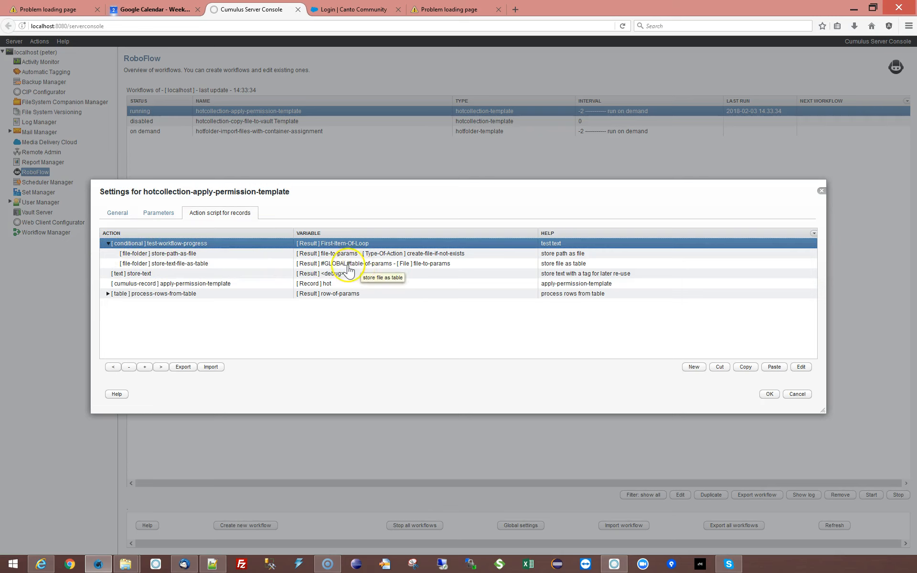
click(108, 244)
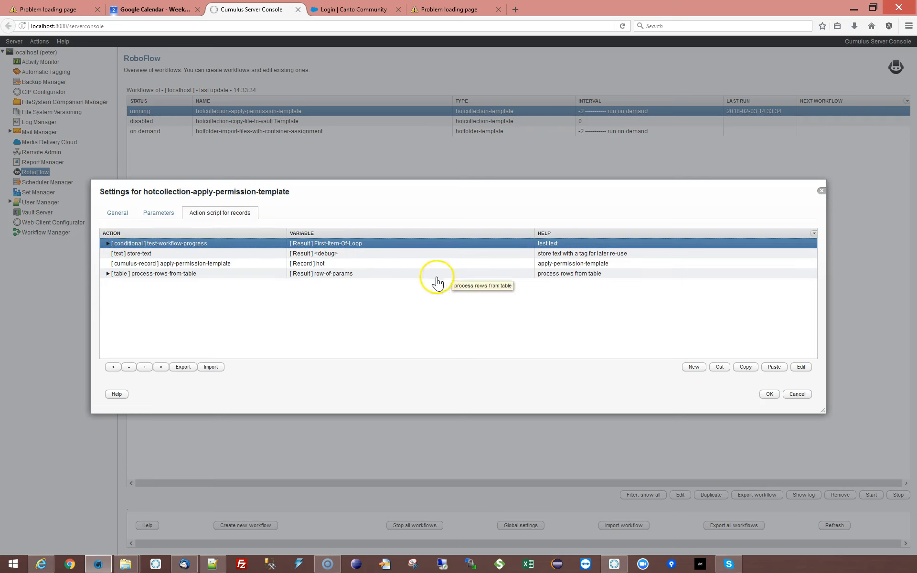
- Inspect the store-text action and the settings of the apply-permission-template action, closing the workflow settings without changes
click(196, 254)
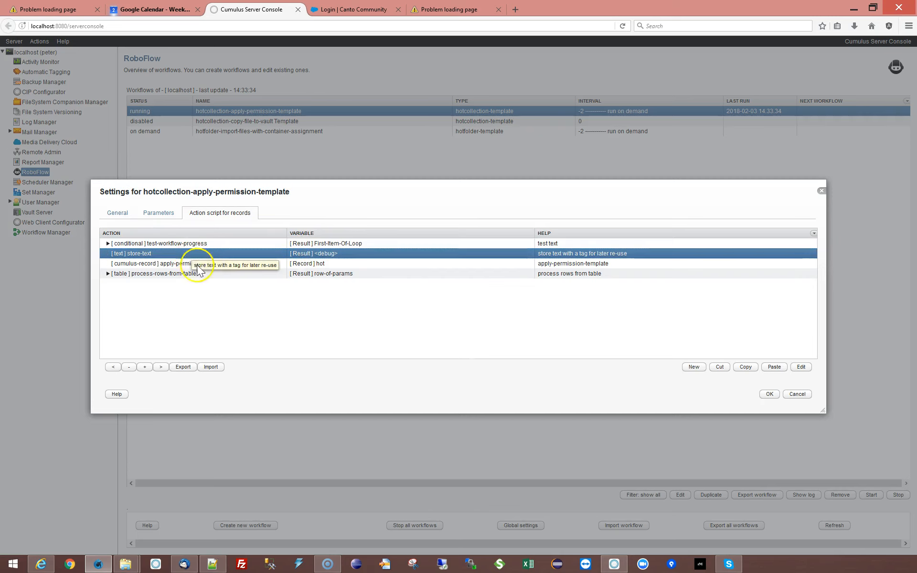
click(153, 266)
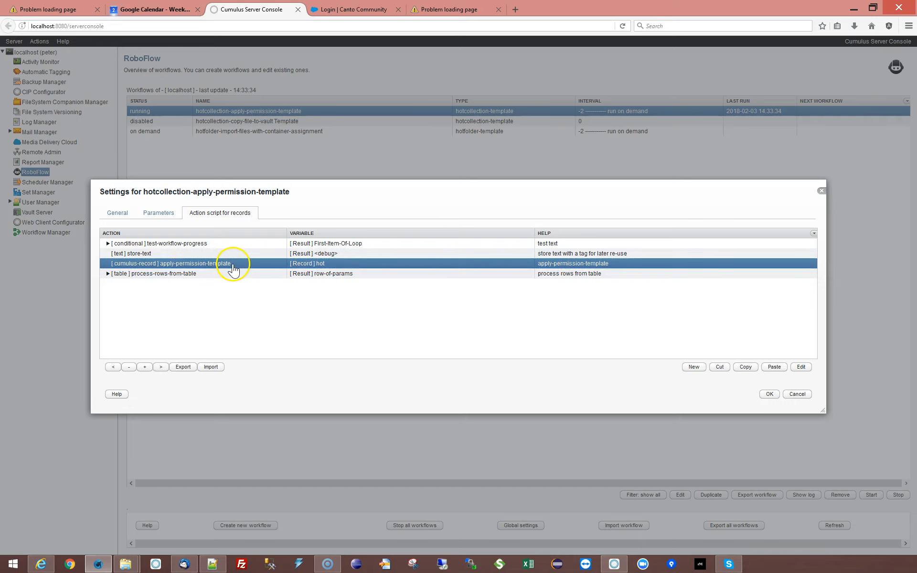
double_click(228, 264)
drag(352, 292, 330, 288)
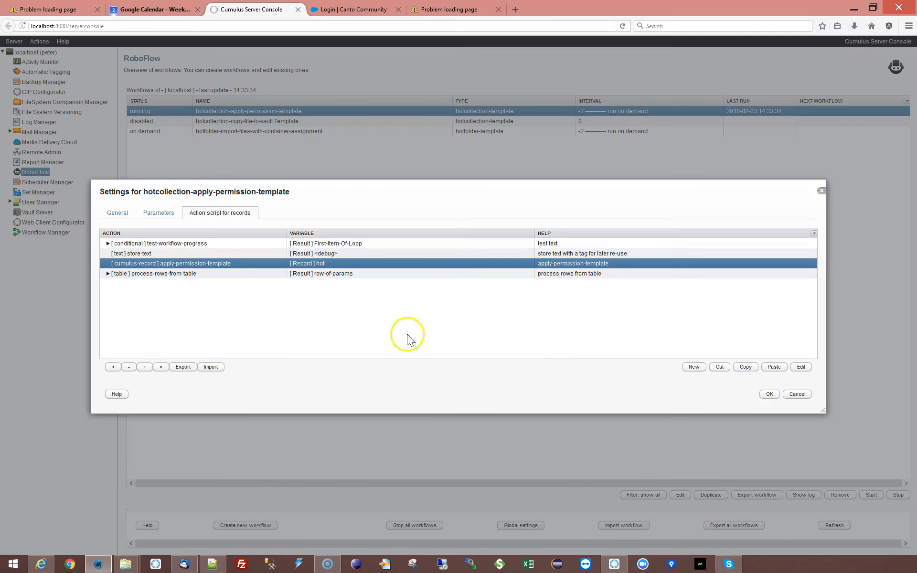
click(571, 360)
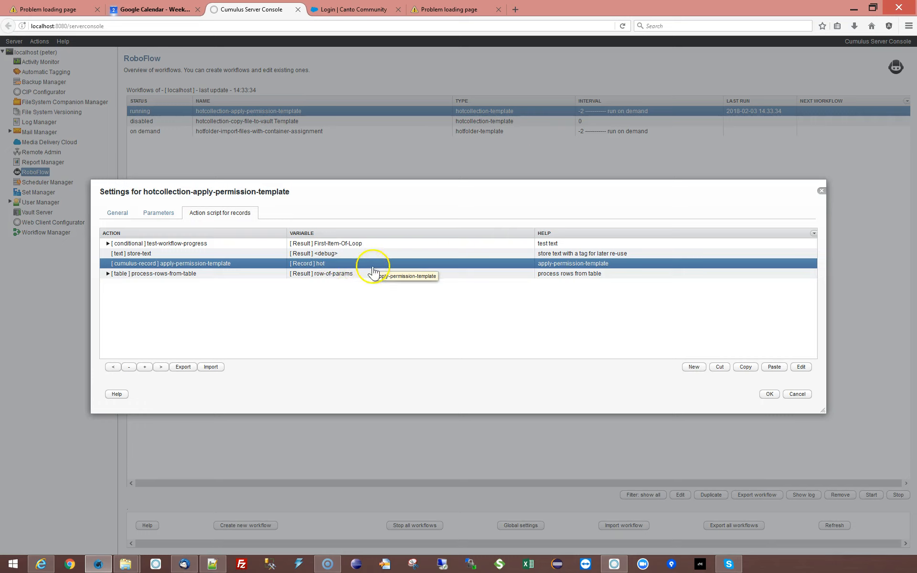
double_click(303, 266)
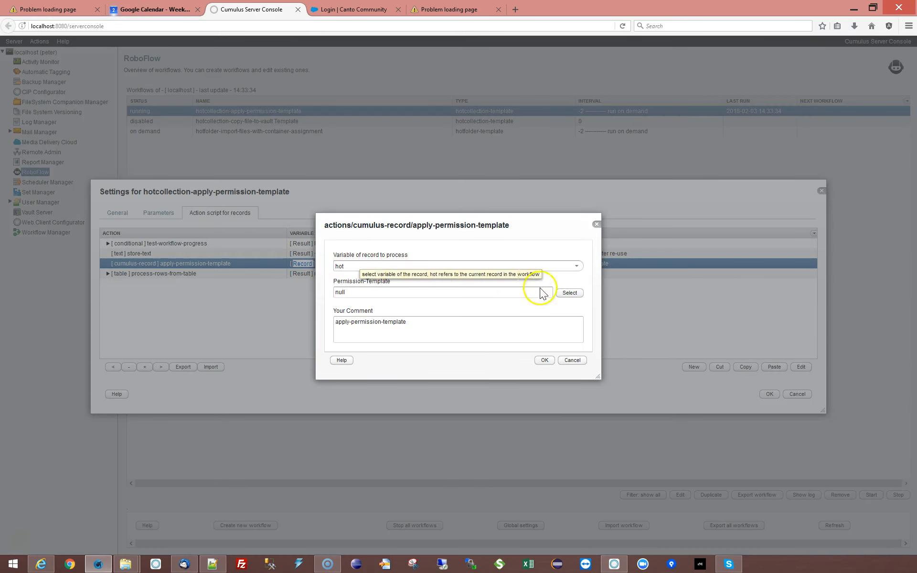
click(572, 361)
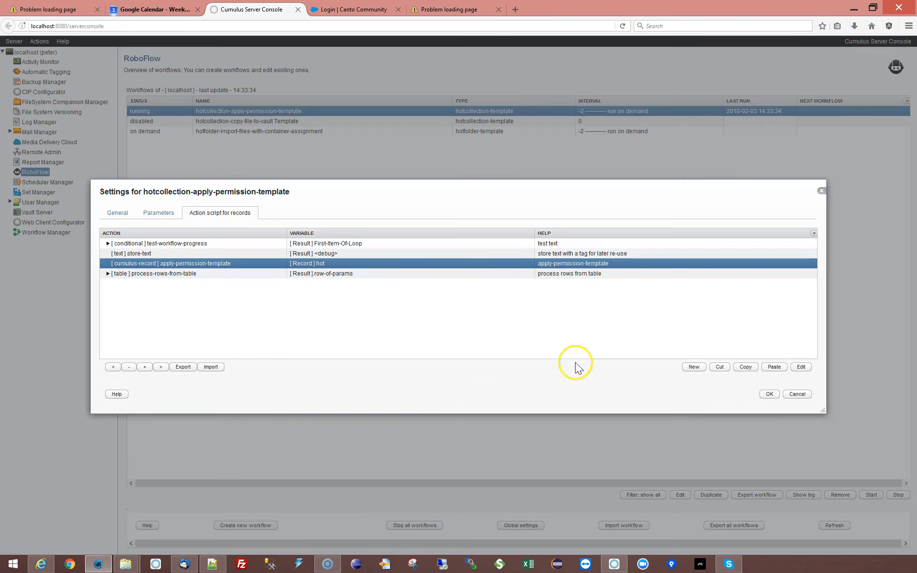
click(796, 394)
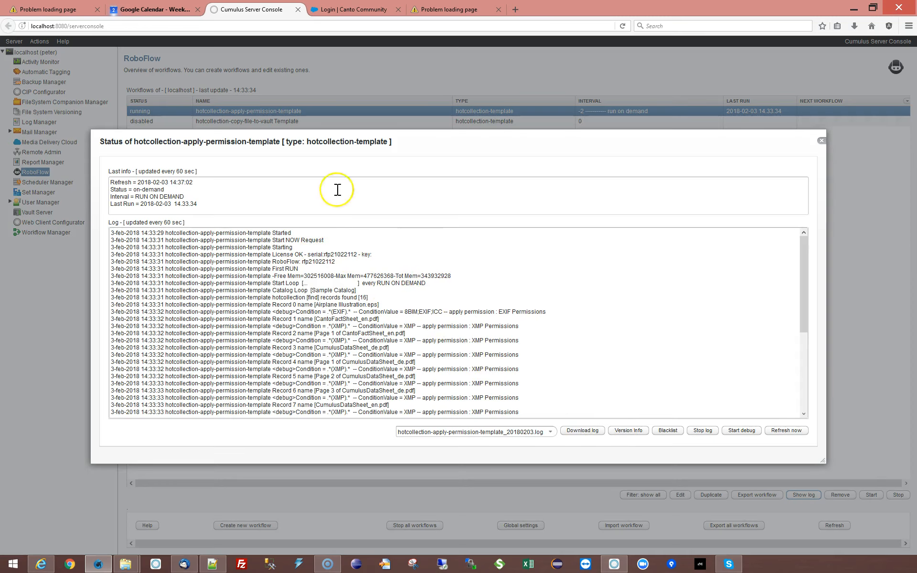
- Display the RoboFlow version info from the workflow's status log and look through its change history
click(622, 432)
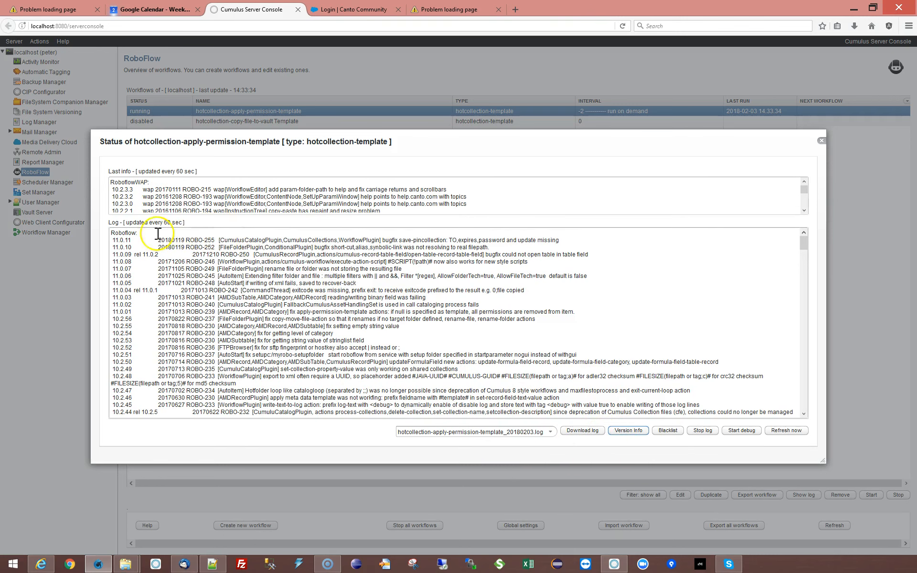
click(143, 234)
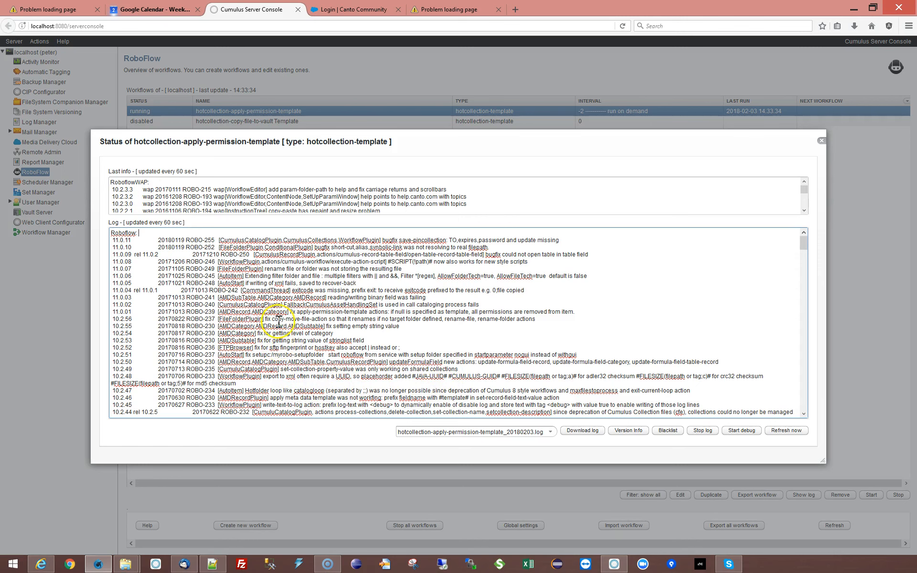
drag(229, 319, 368, 324)
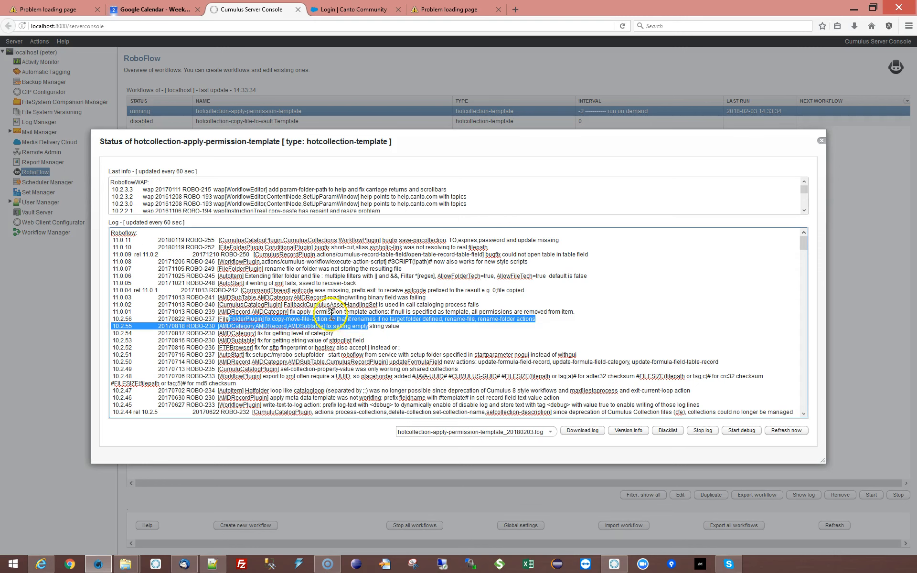
click(269, 278)
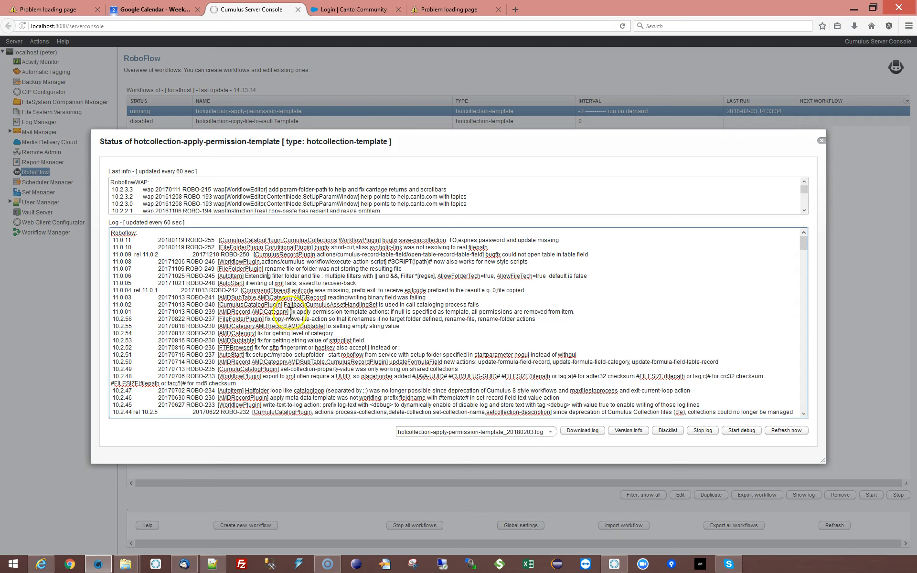
- Read the ROBO-239 version entry about null in apply-permission-template actions, and check the workflow log's last entries before closing it
drag(300, 311, 403, 313)
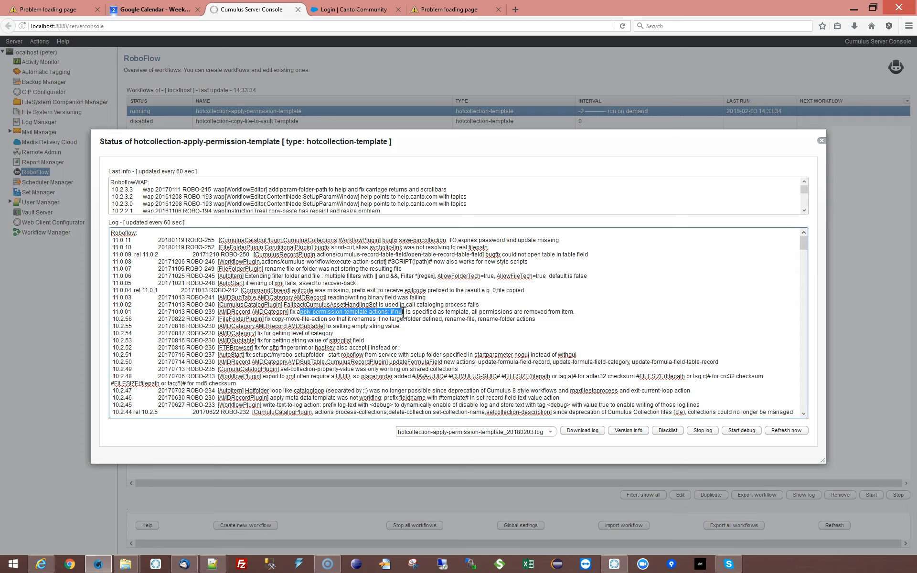
drag(402, 313, 463, 312)
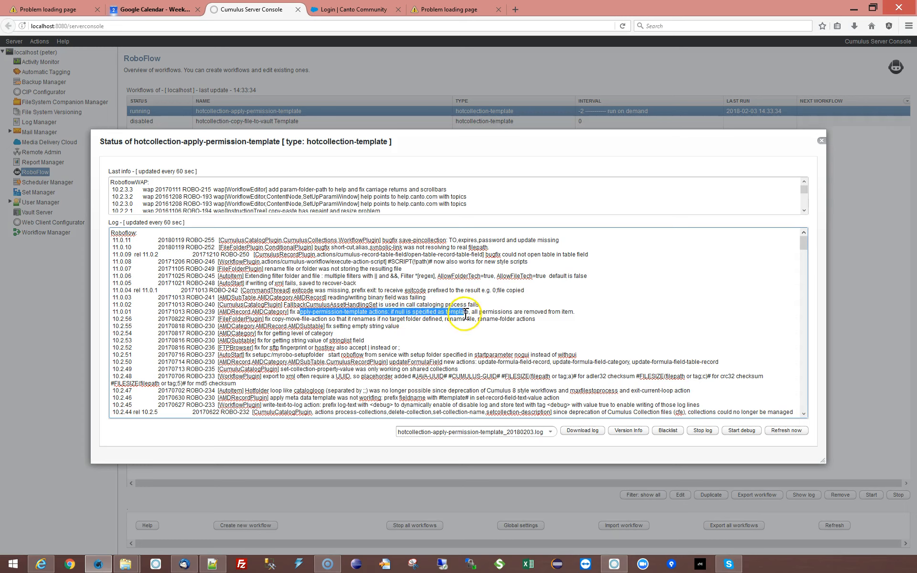
click(197, 313)
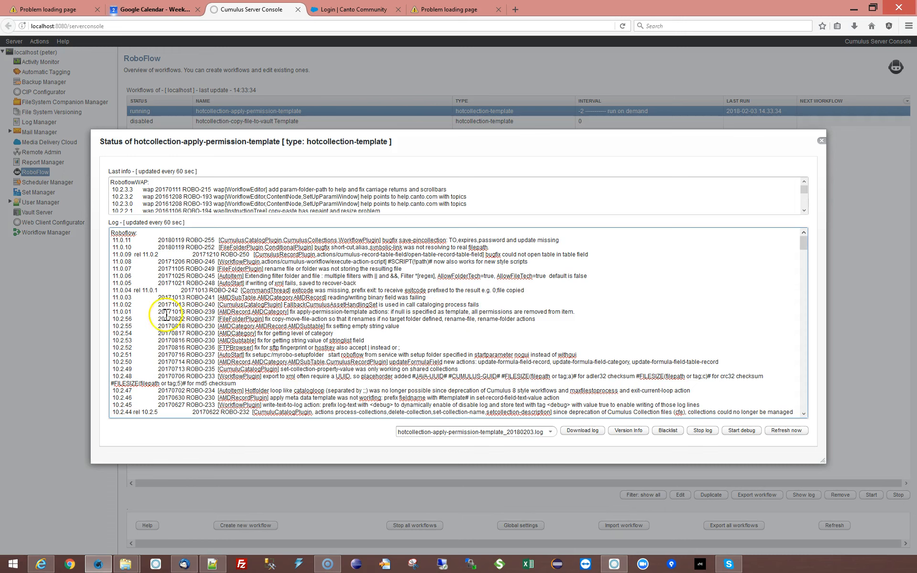
drag(158, 312, 293, 313)
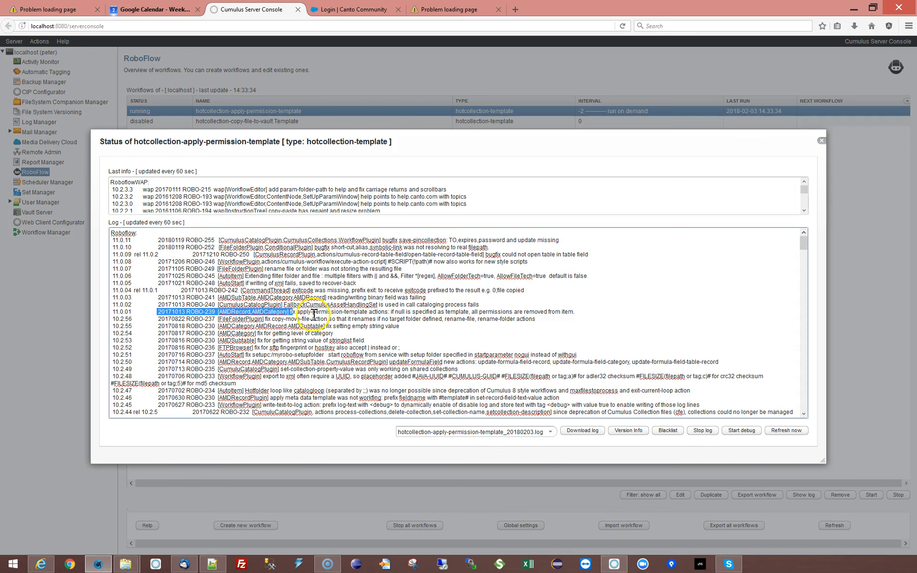
click(317, 312)
drag(389, 312, 572, 312)
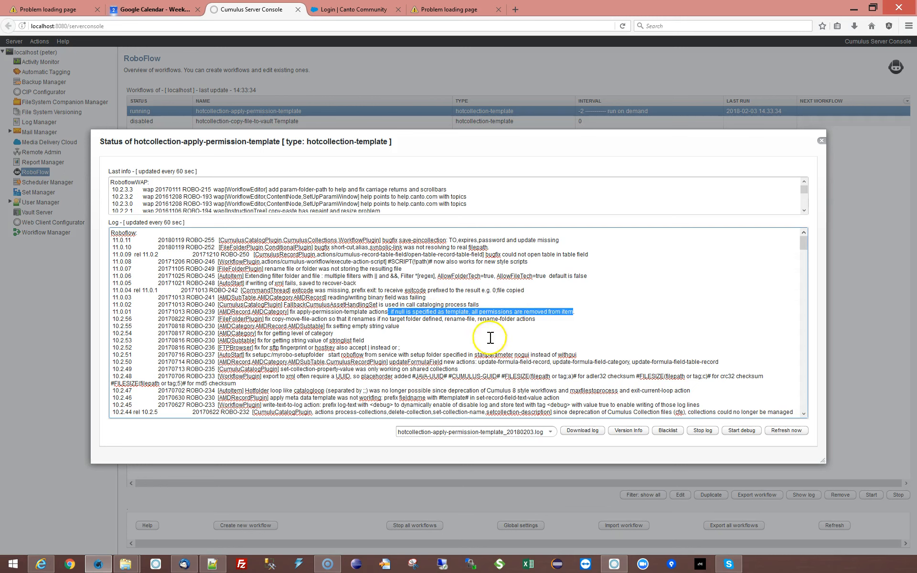
click(275, 310)
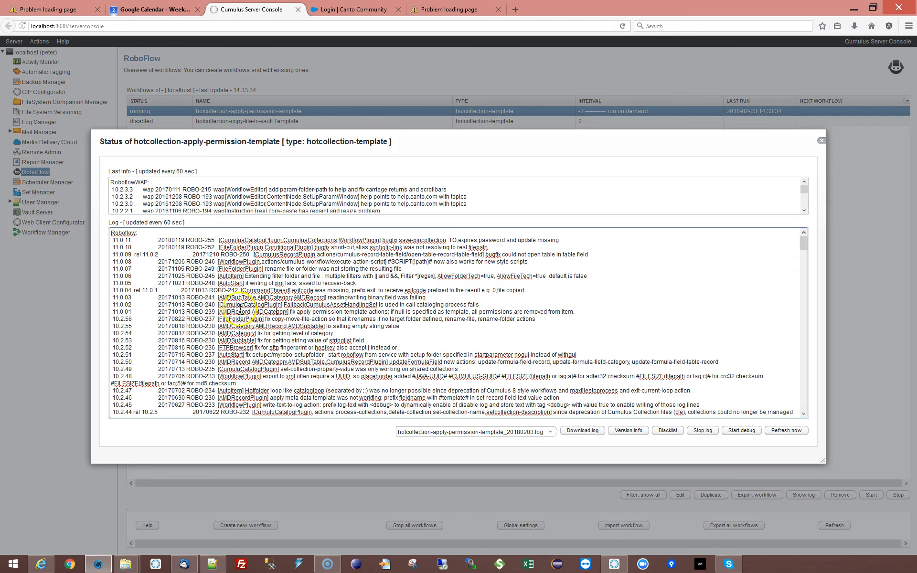
drag(158, 313, 346, 312)
click(226, 302)
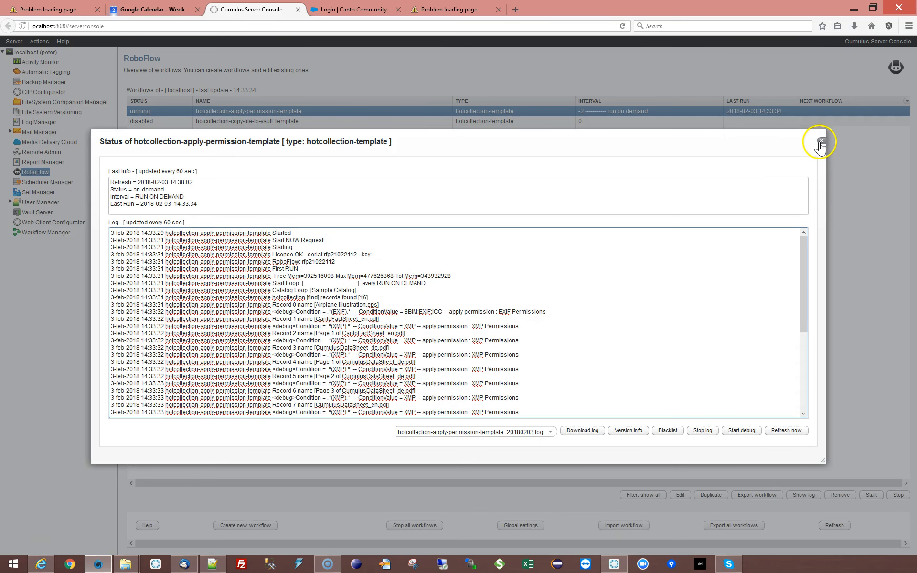
drag(802, 253, 802, 358)
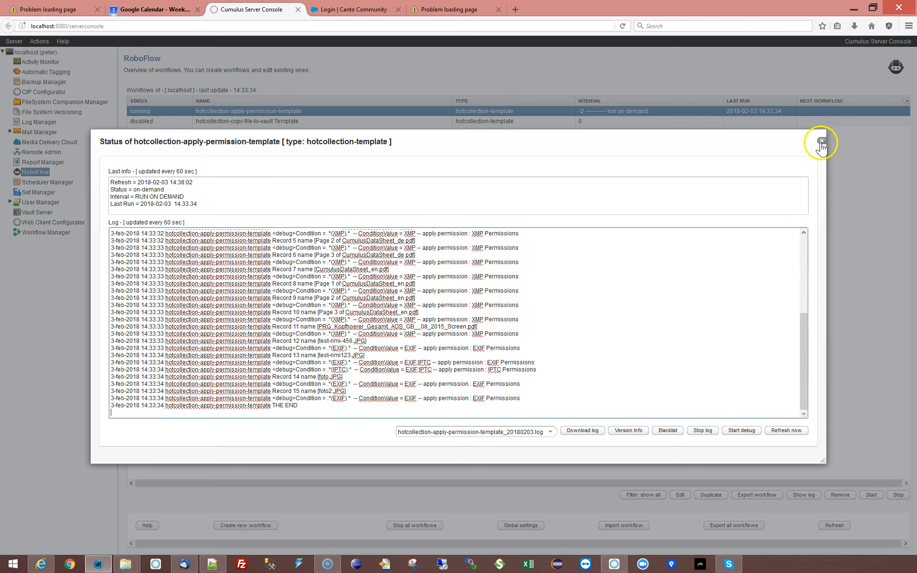
click(821, 142)
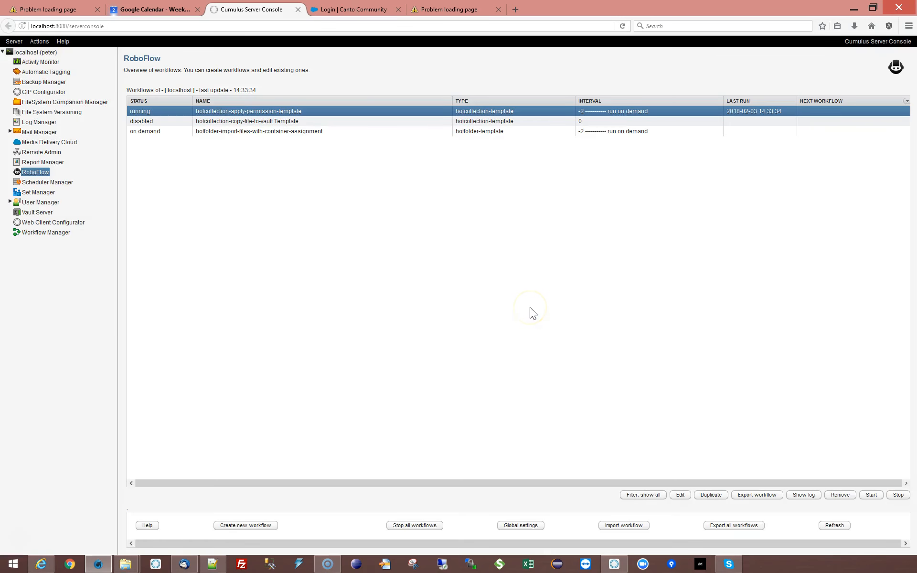
- In hotcollection-apply-permission-template's parameters, empty the Cumulus query value and move ("Embedded Metadata Standards" *) into its comment after [CumulusQuery]
double_click(301, 113)
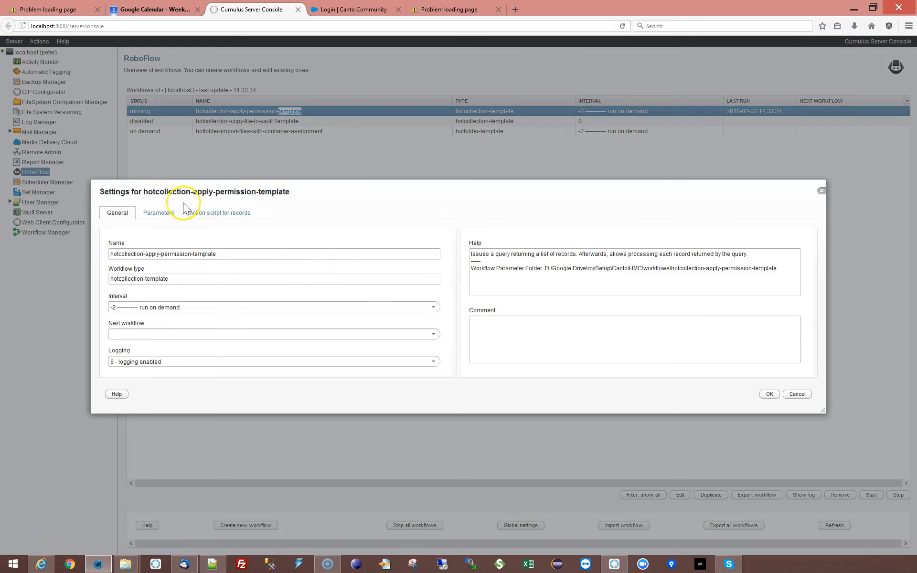
click(176, 212)
double_click(395, 253)
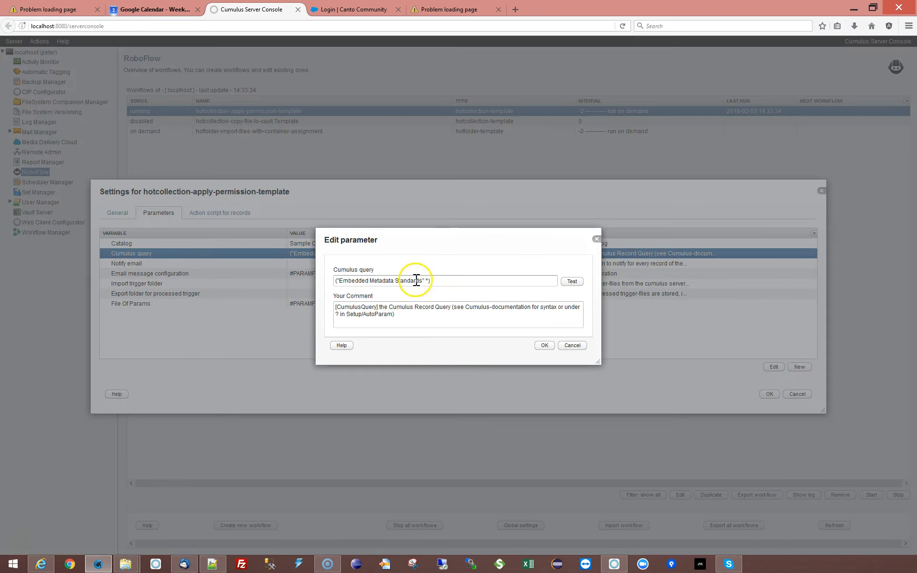
drag(434, 280, 268, 262)
key(ctrl+c)
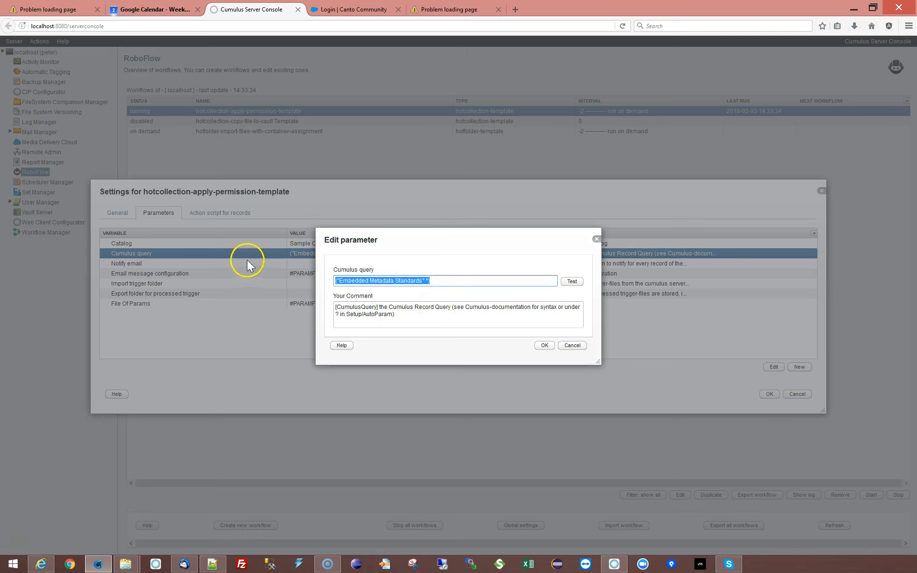
key(BackSpace)
drag(380, 307, 410, 314)
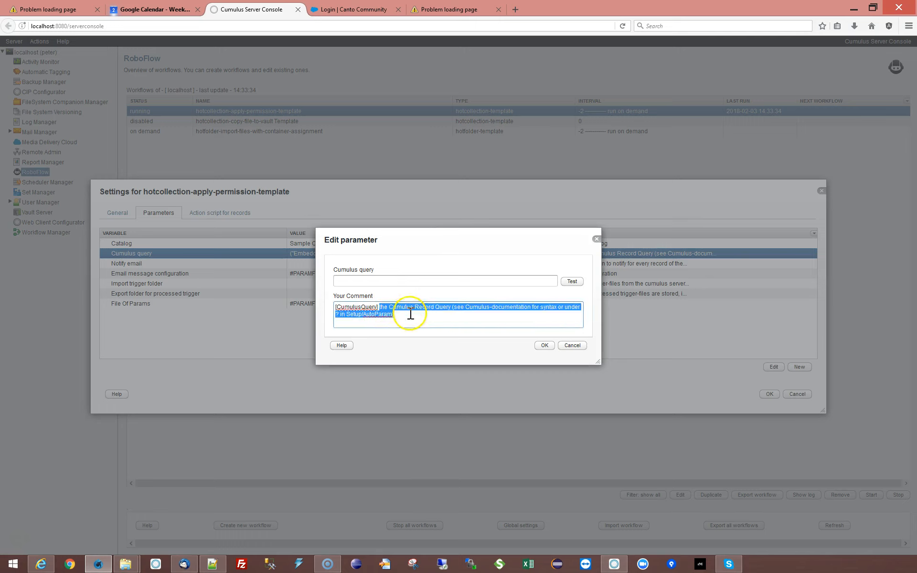
key(ctrl+v)
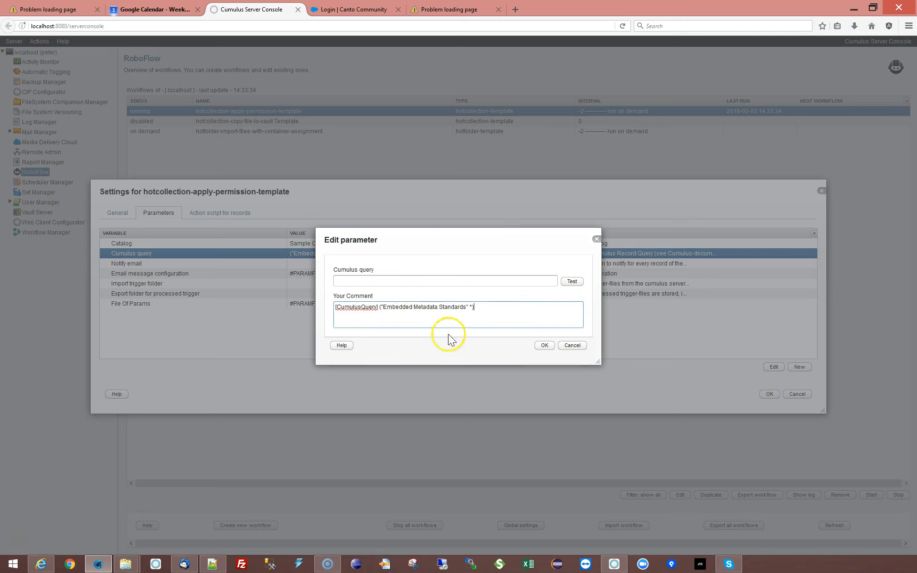
click(543, 345)
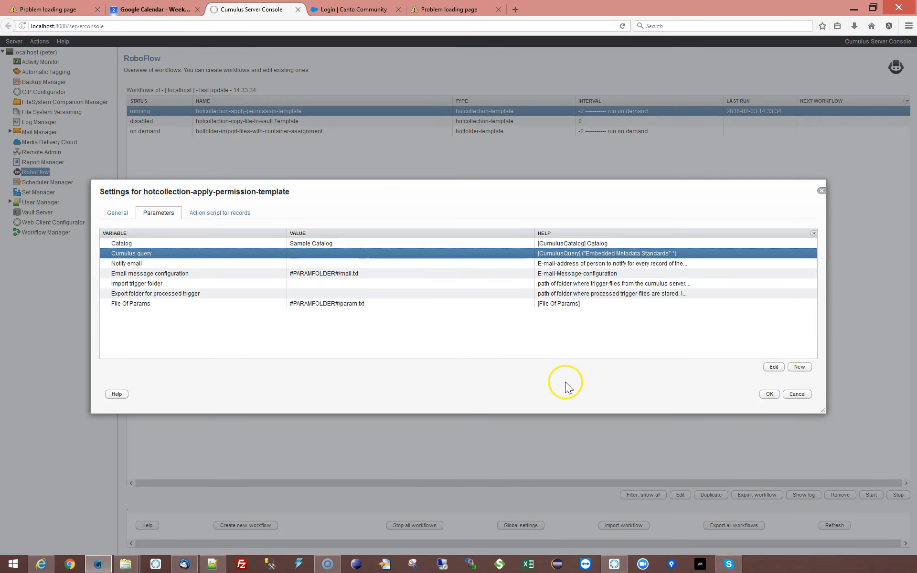
- Set the workflow's Import trigger folder parameter to D:\Google Drive\mySetup\Canto\HMC\triggers, the path of the triggers folder in File Explorer
key(alt+Tab)
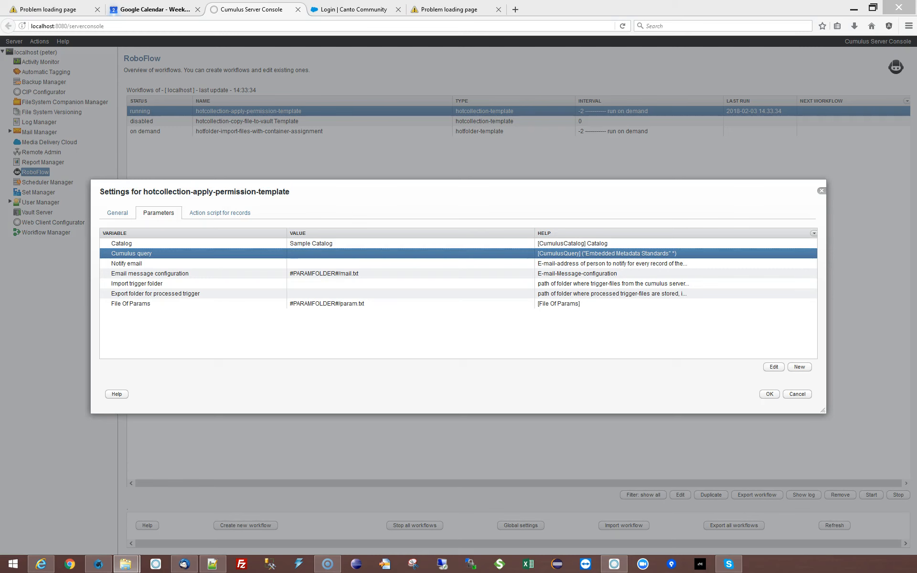
drag(0, 110, 778, 210)
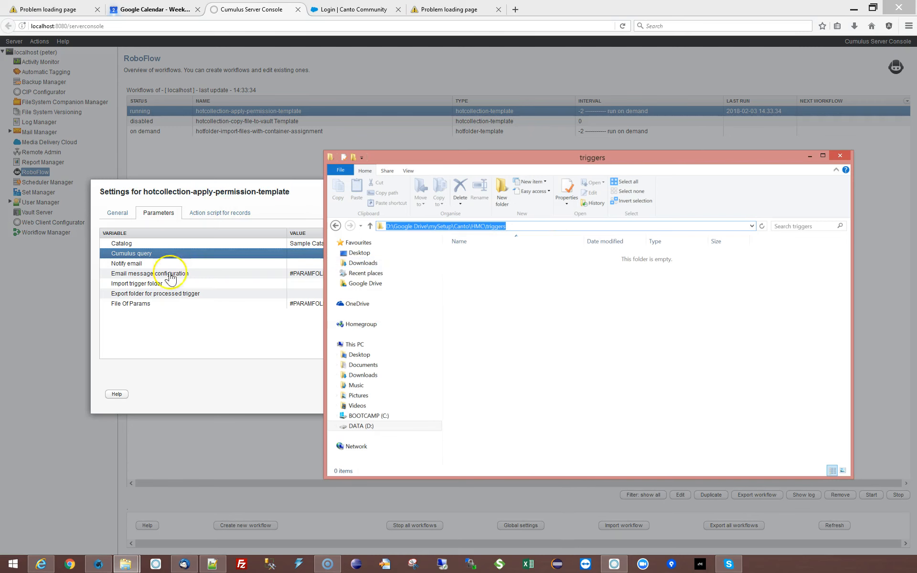
click(221, 362)
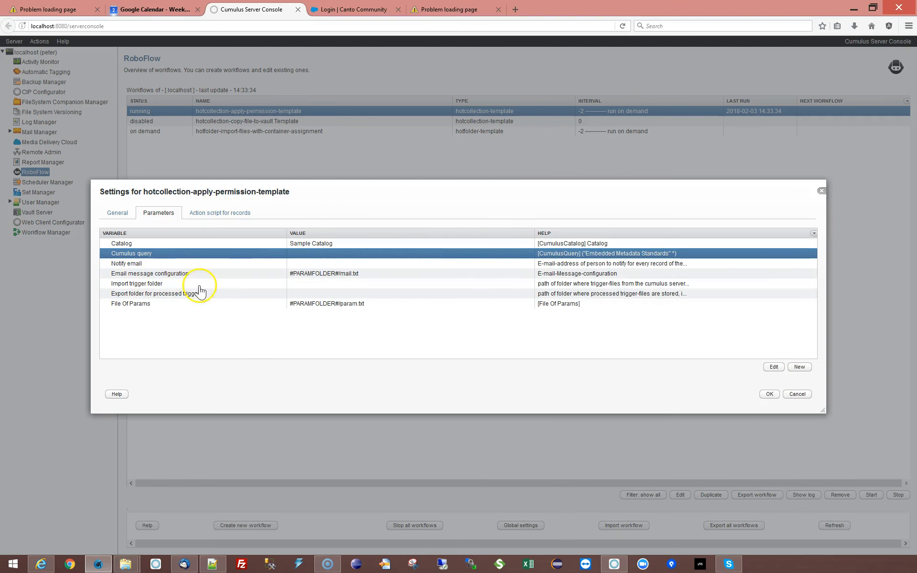
click(305, 284)
double_click(304, 285)
click(347, 280)
text(D:\Google Drive\mySetup\Canto\HMC\triggers)
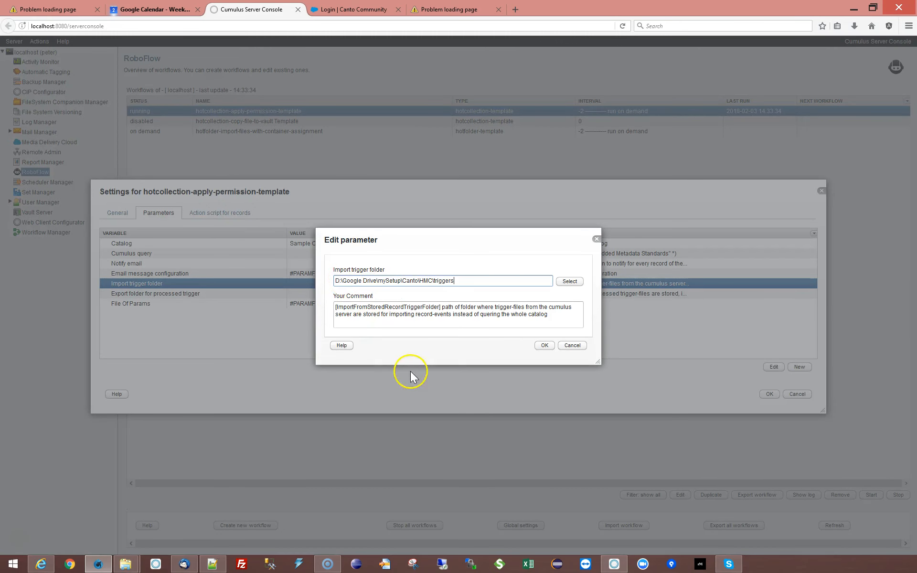
click(545, 345)
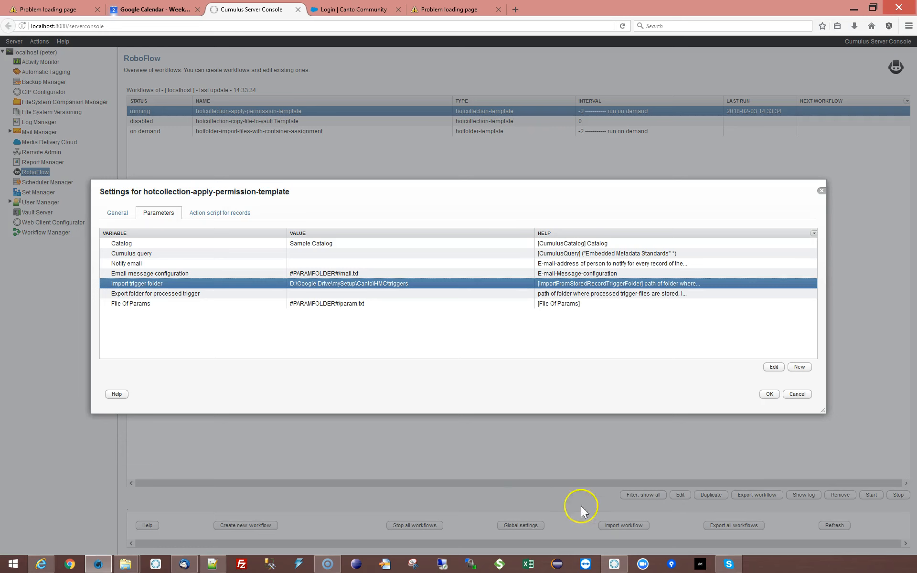
- Switch to the Cumulus client and show all triggers in the Sample Catalog's properties, widening the Owner column
click(614, 563)
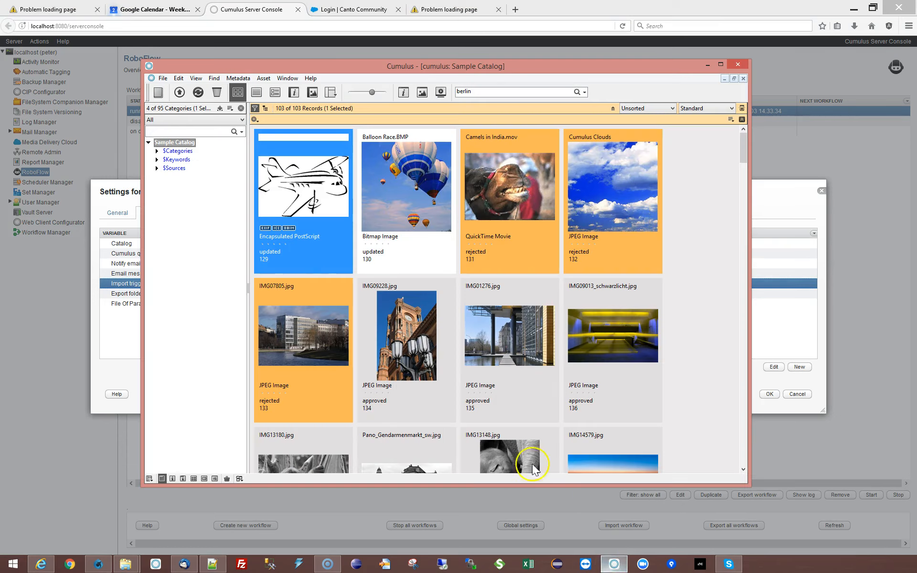
right_click(186, 142)
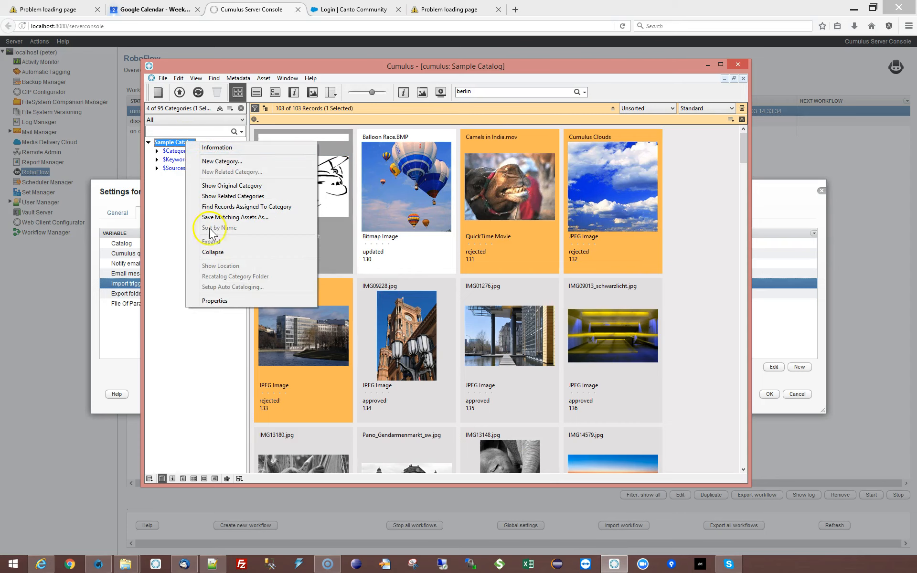
click(213, 301)
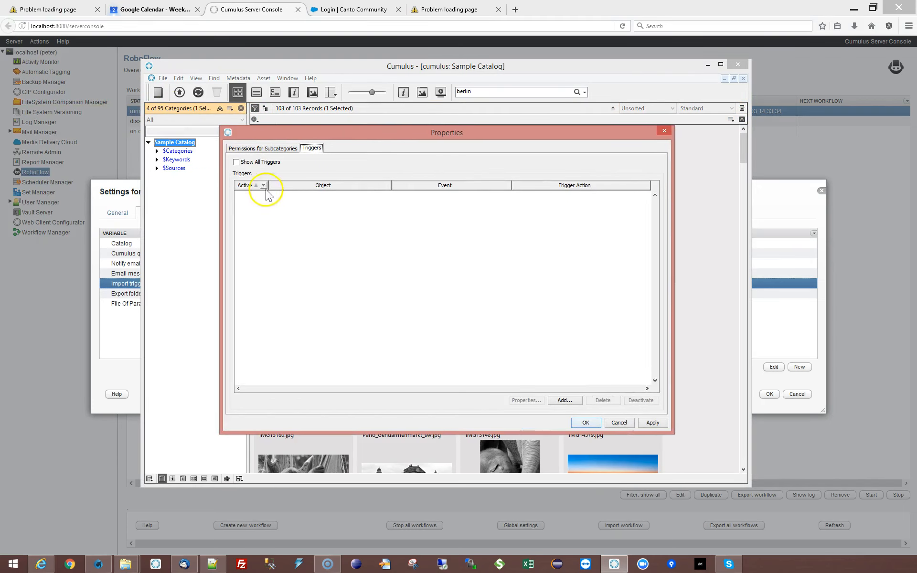
click(236, 162)
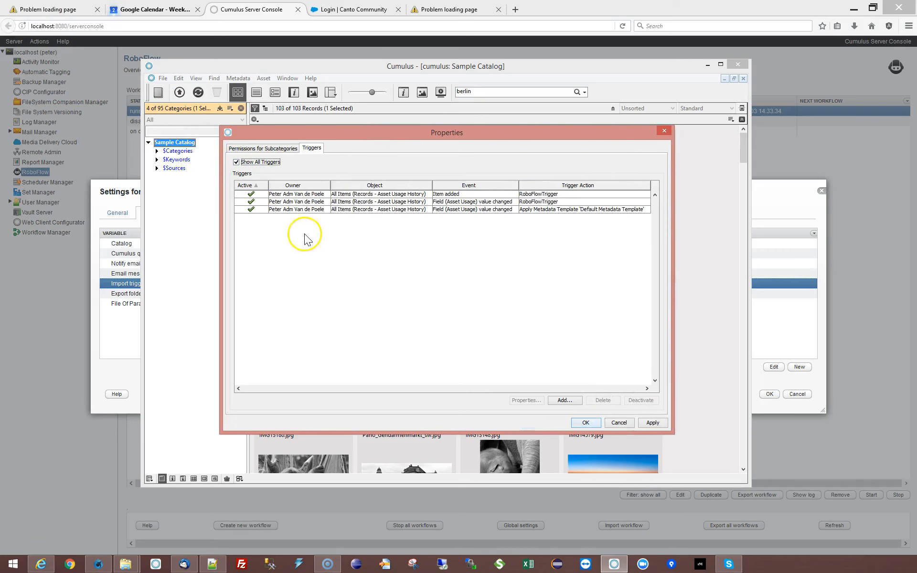
drag(330, 186, 352, 187)
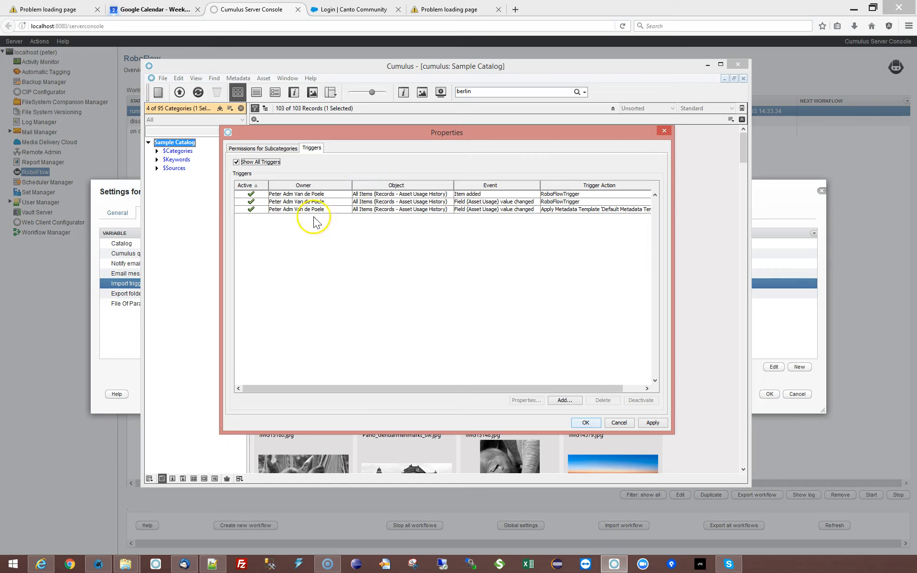
click(403, 209)
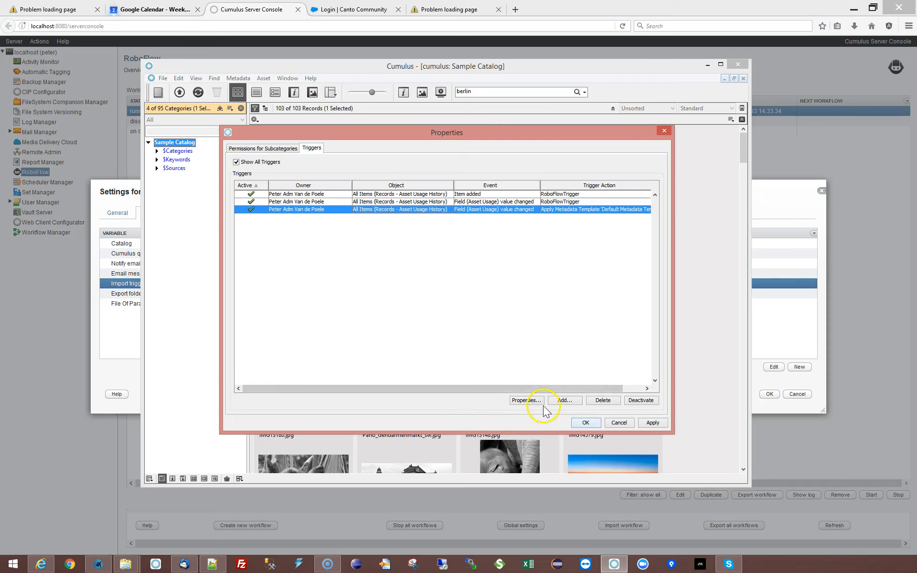
- Add a trigger to the Sample Catalog with Records Events on Records as source and Item added as event type
click(564, 404)
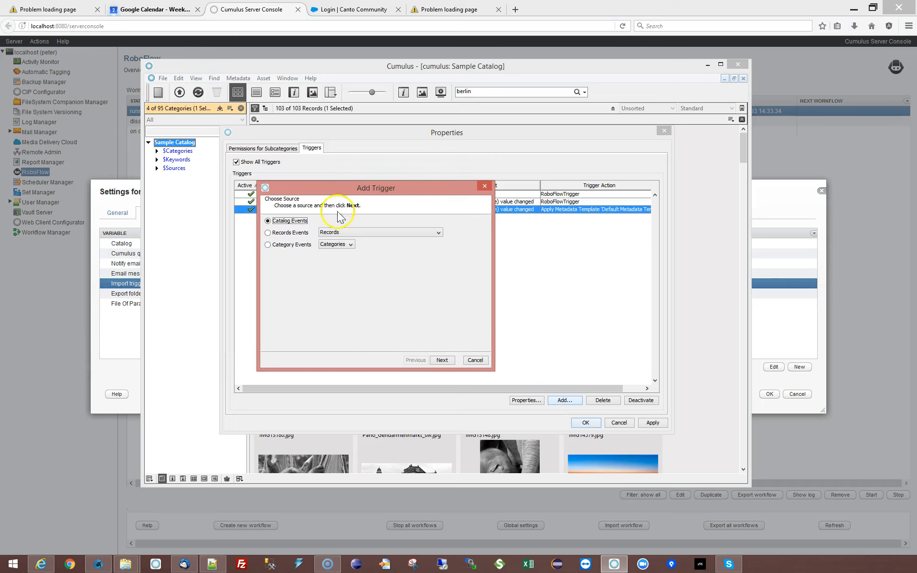
click(268, 233)
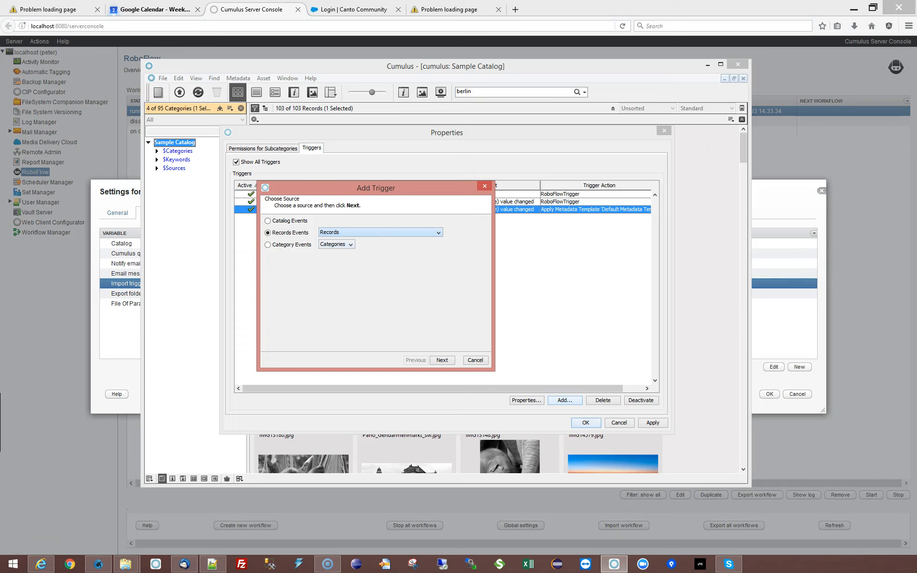
click(336, 245)
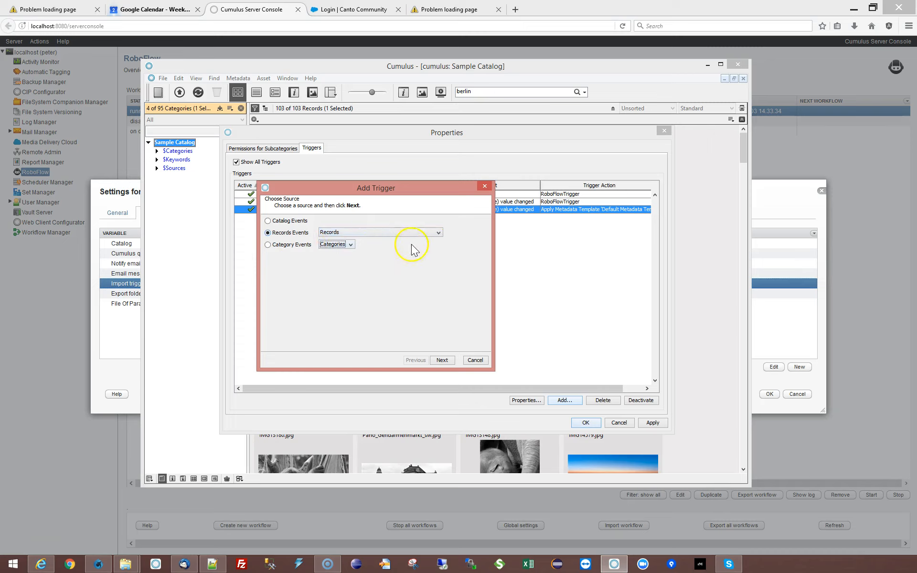
click(442, 360)
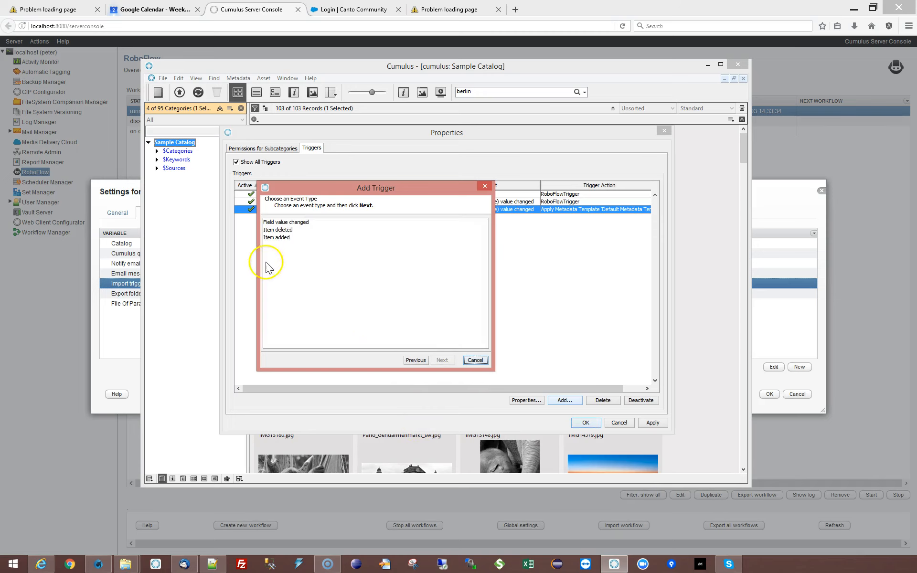
click(282, 222)
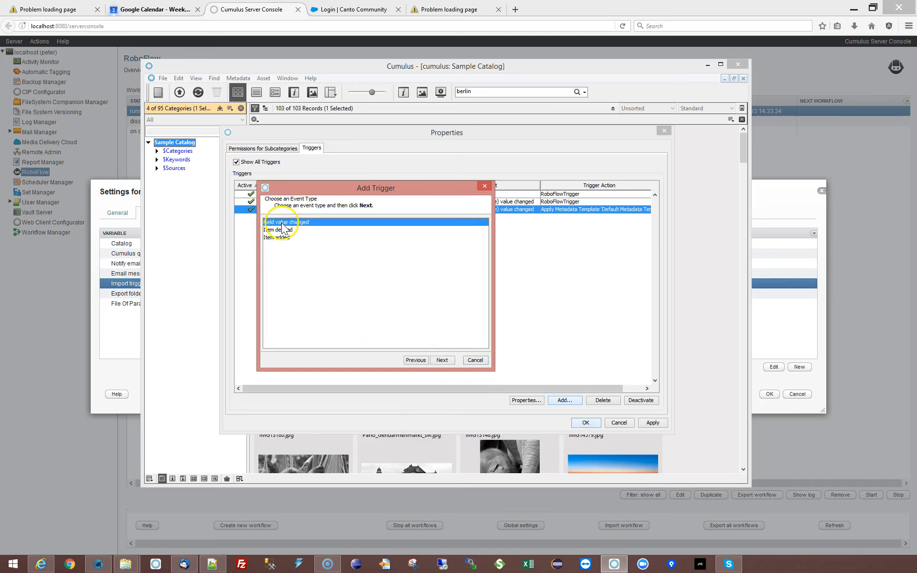
click(278, 237)
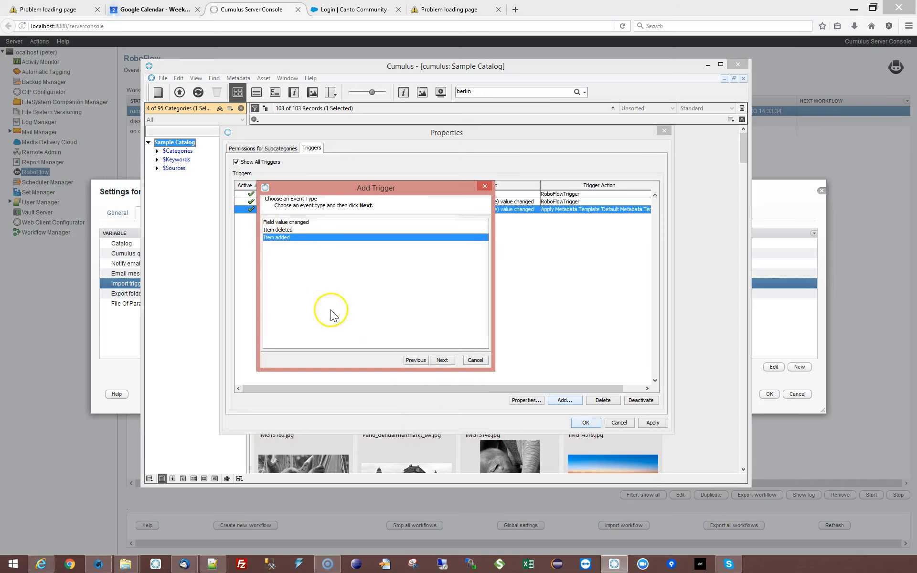
click(441, 360)
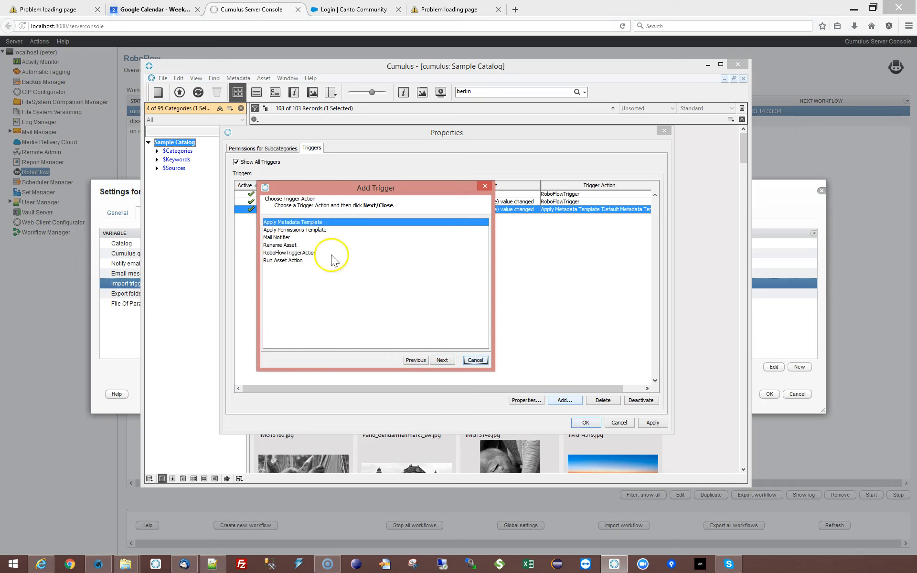
- Assign RoboFlowTriggerAction to the new trigger with target folder D:\Google Drive\mySetup\Canto\HMC\triggers and finish creating it
click(282, 253)
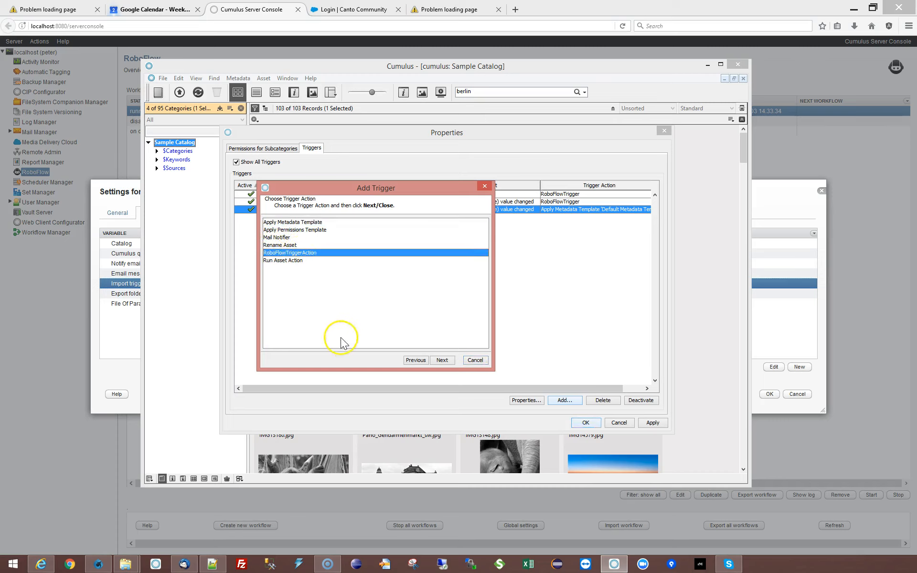
click(316, 230)
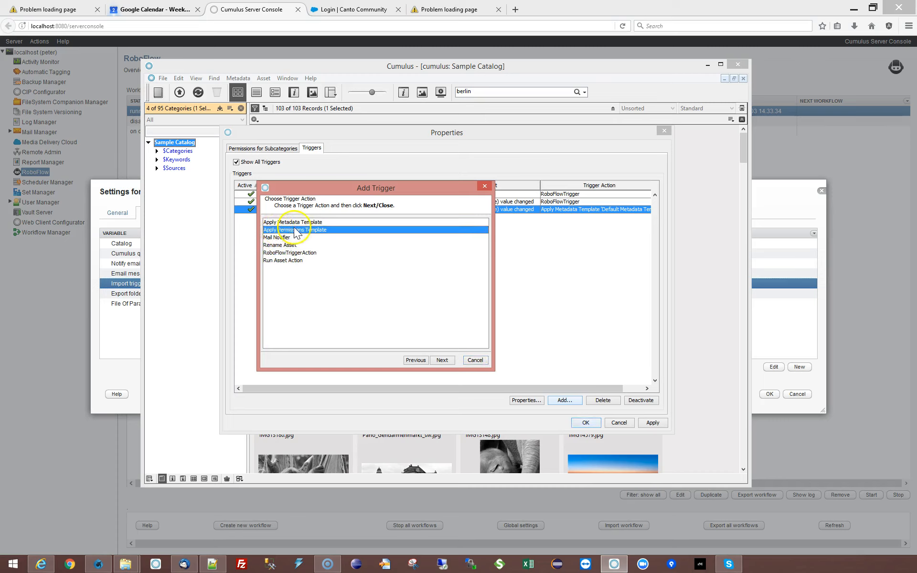
click(285, 253)
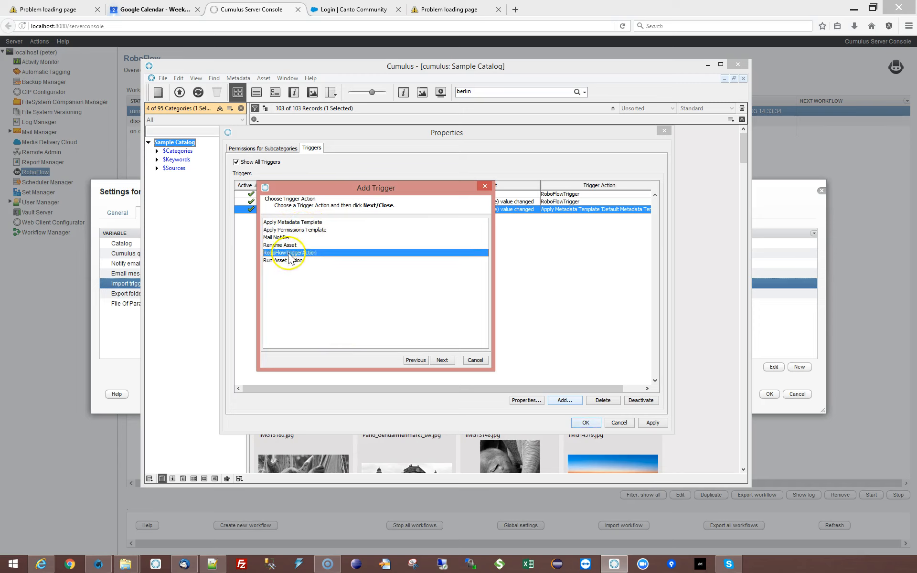
click(292, 230)
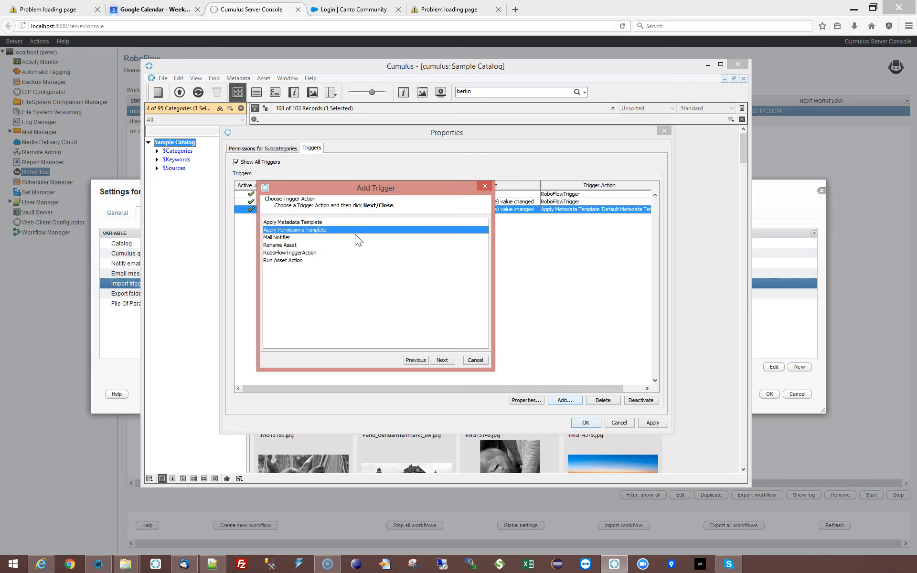
click(310, 253)
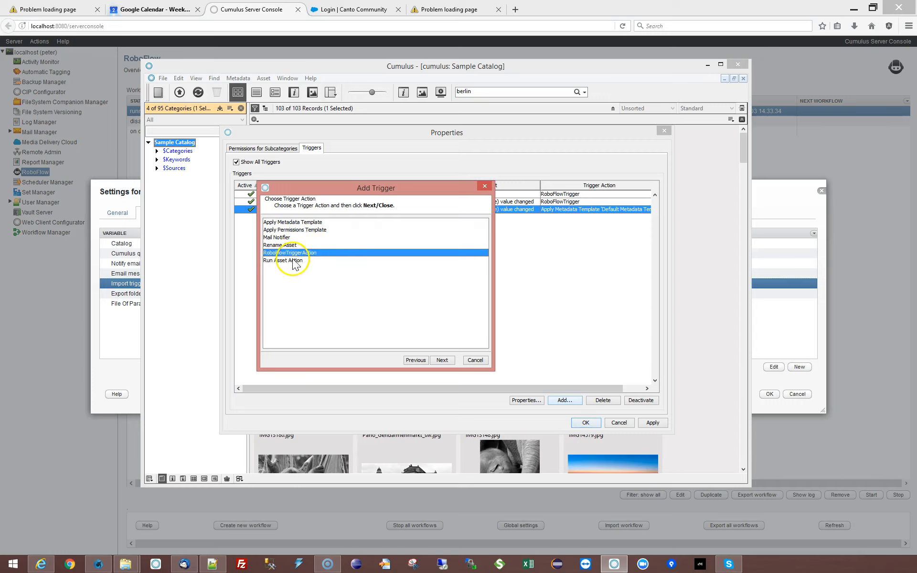
click(443, 360)
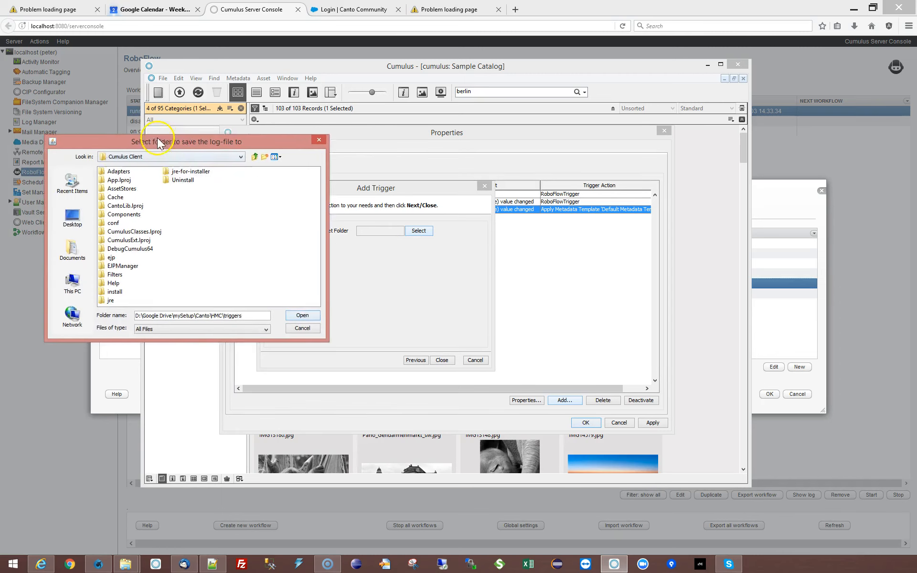
click(329, 336)
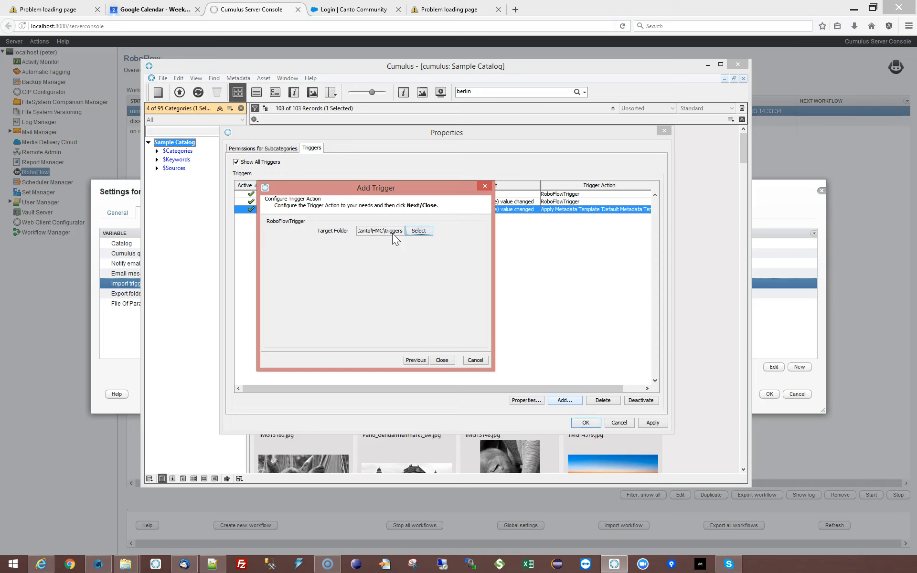
click(450, 359)
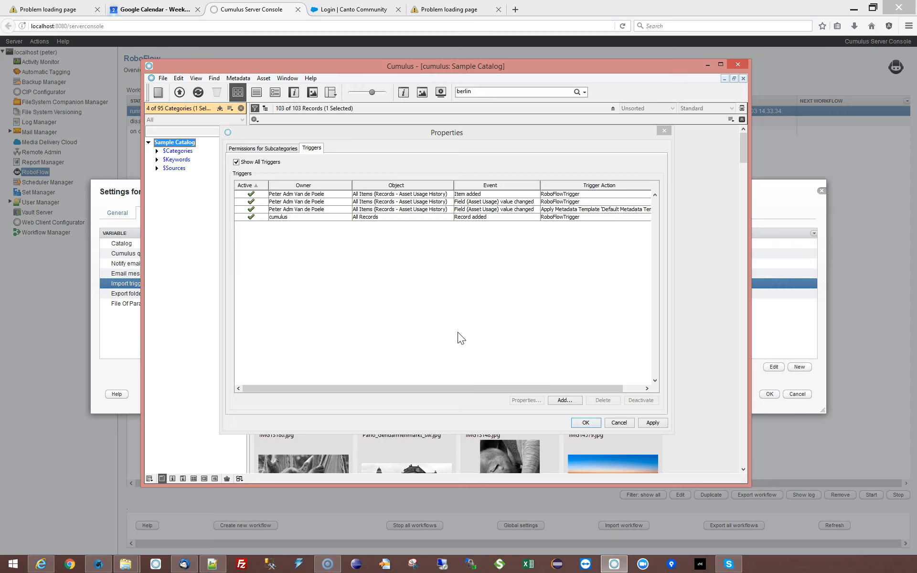
- Add another Sample Catalog trigger for Records Events on Records with event type Field value changed, waiting for changes in a specific field
click(322, 236)
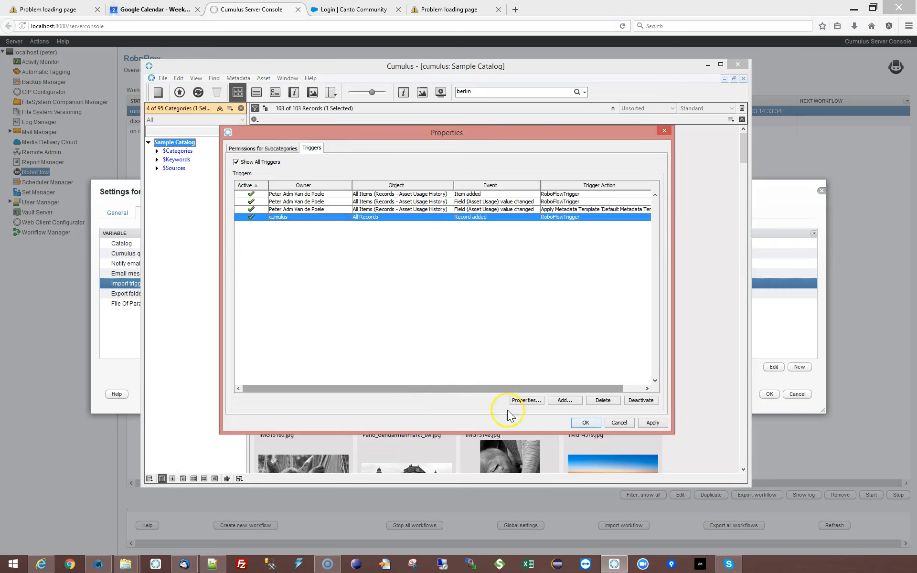
click(564, 400)
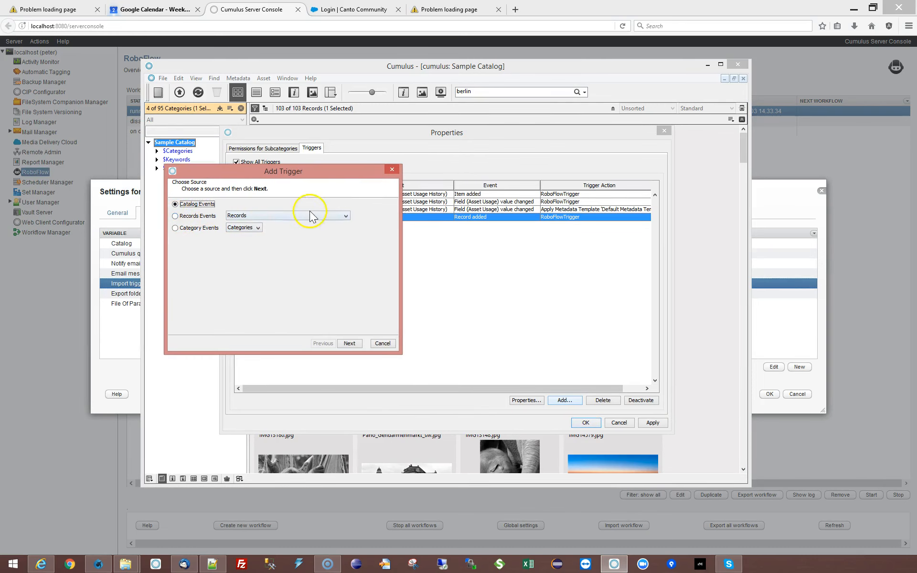
click(175, 216)
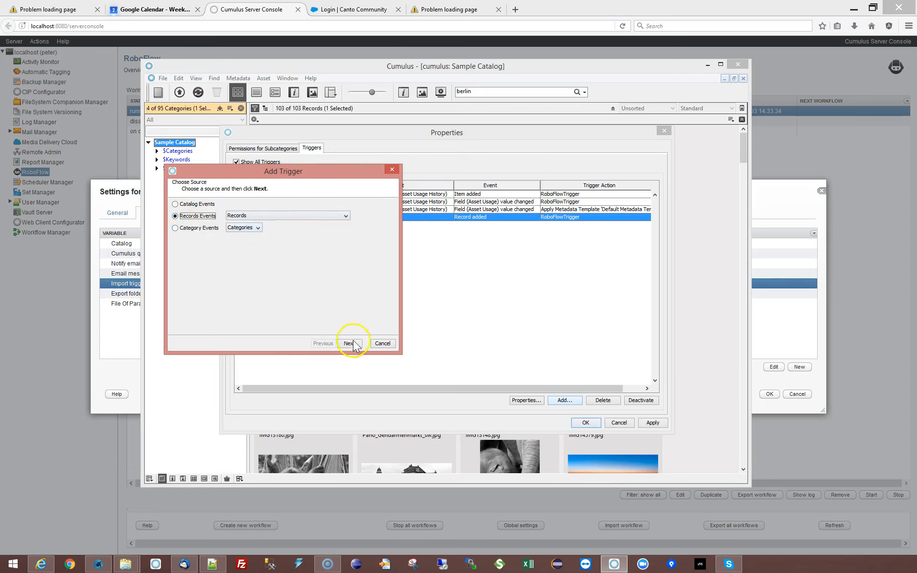
click(349, 343)
click(188, 206)
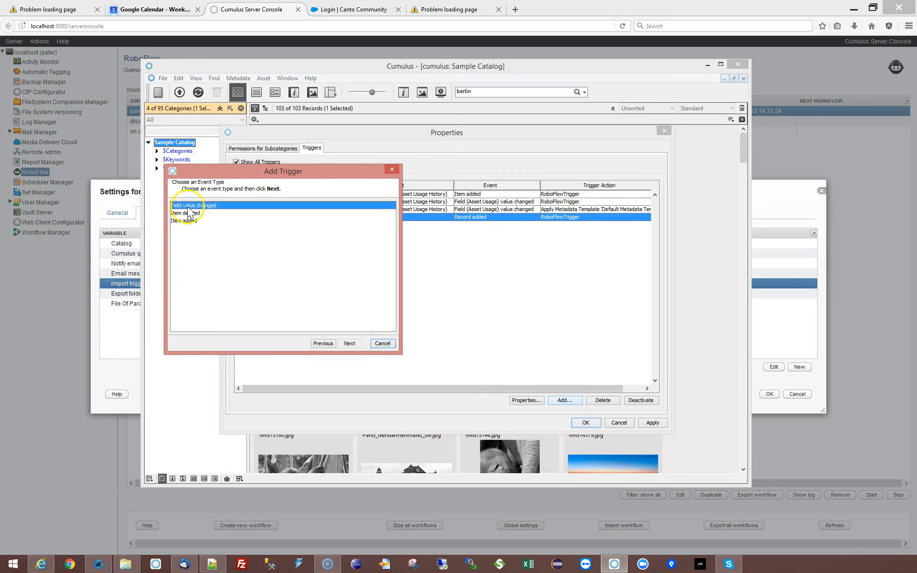
click(350, 344)
click(178, 225)
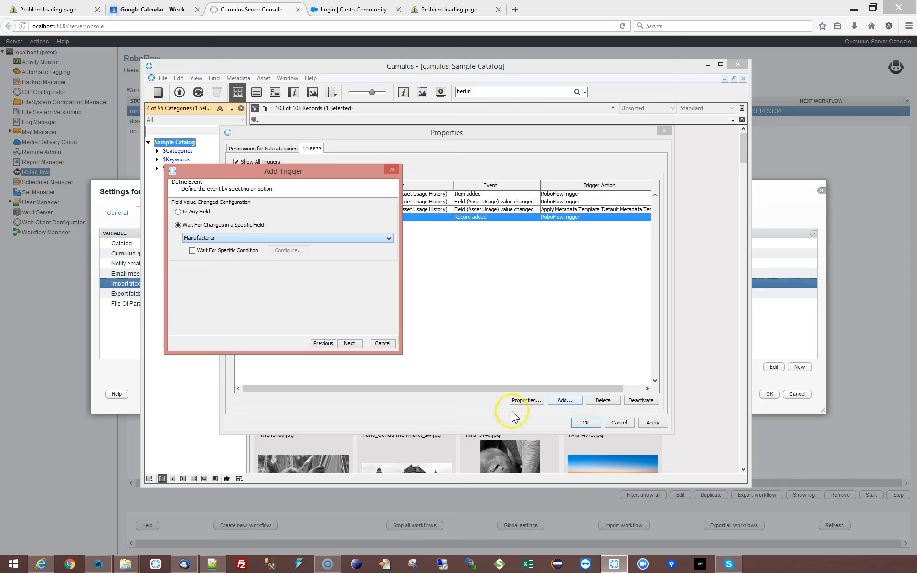
- Switch to the Cumulus Server Console and check the workflow's File Of Params parameter without changing it
click(84, 489)
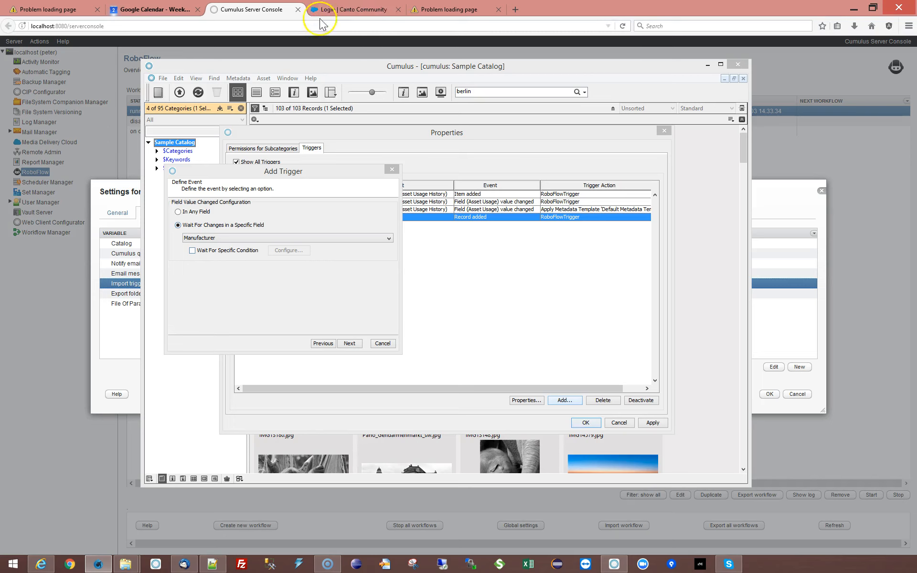
click(263, 60)
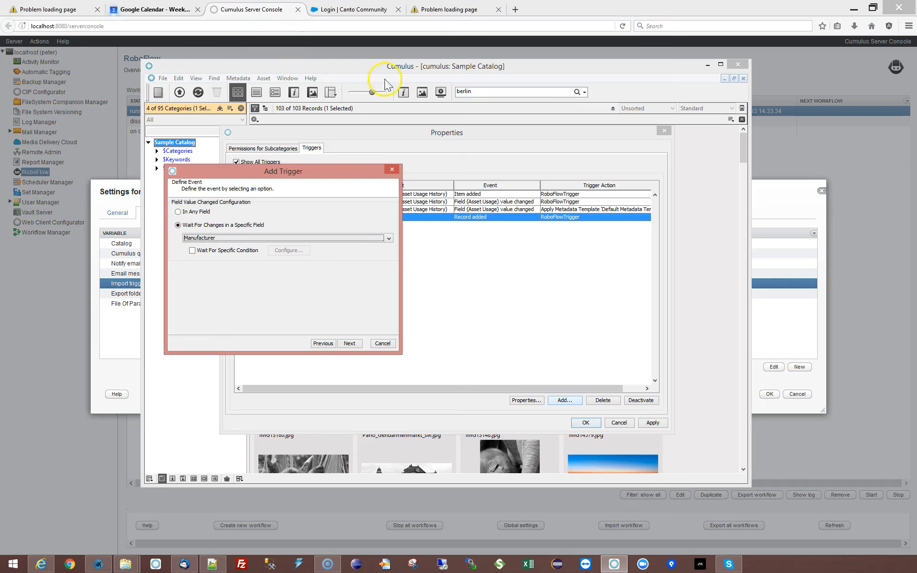
click(90, 420)
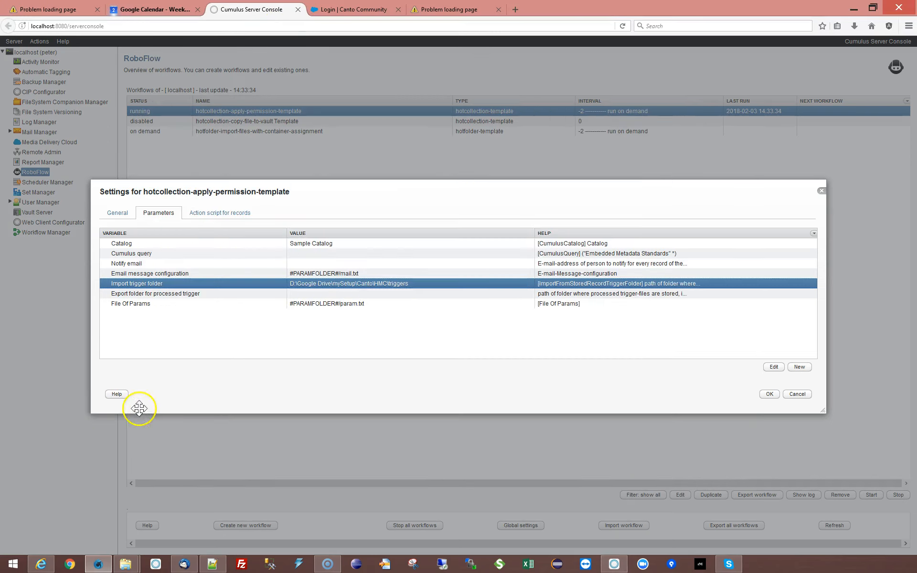
double_click(327, 306)
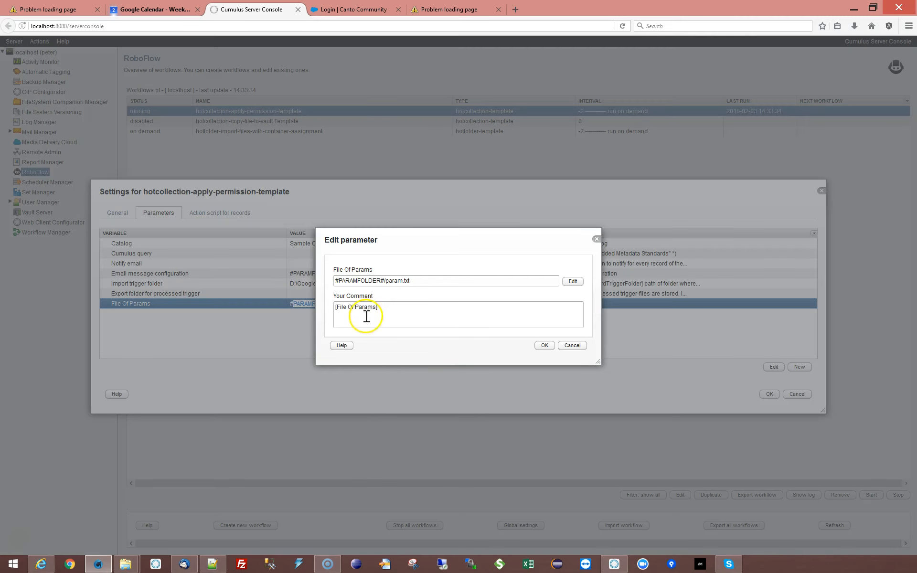
click(575, 345)
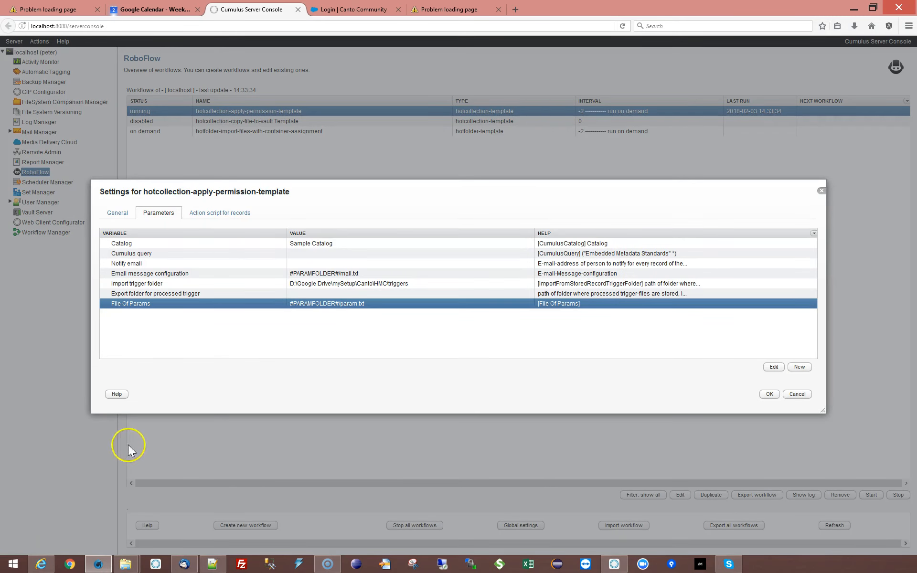
- Return to the Cumulus client and choose Embedded Metadata Standards as the field whose changes fire the trigger
click(613, 564)
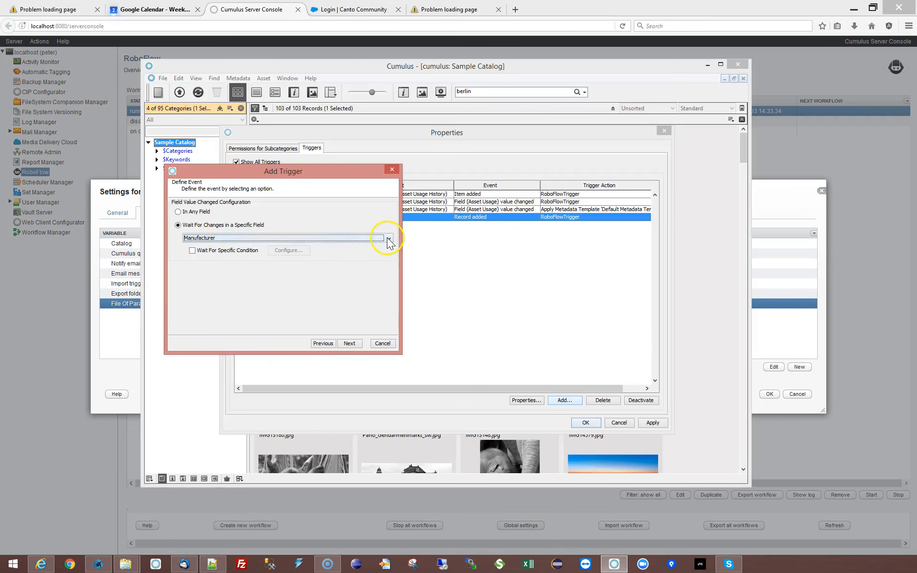
scroll(388, 238, down, 1)
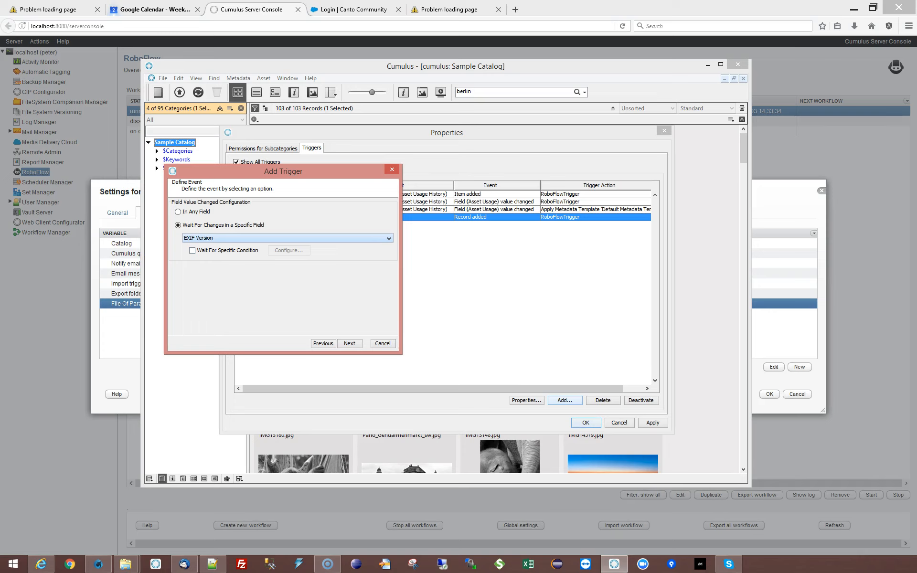
scroll(388, 238, down, 1)
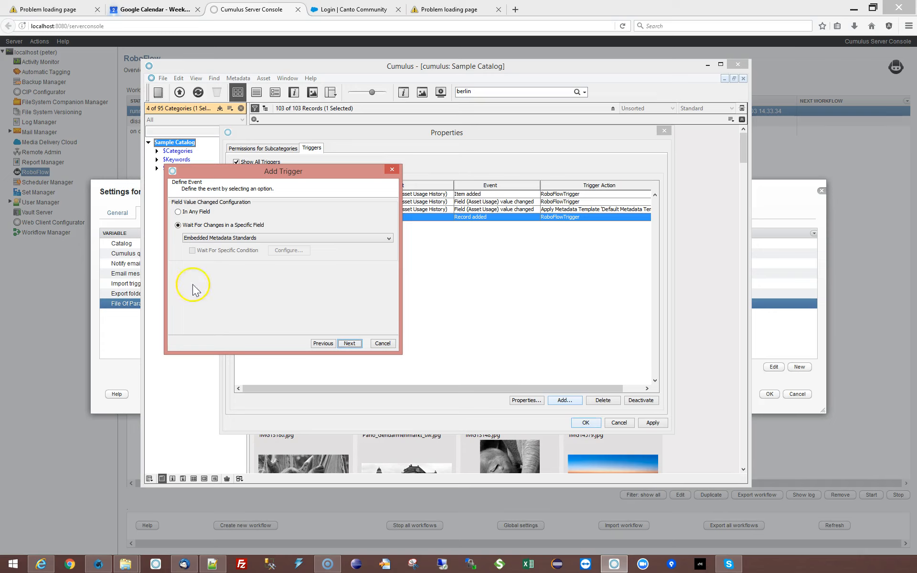
click(361, 346)
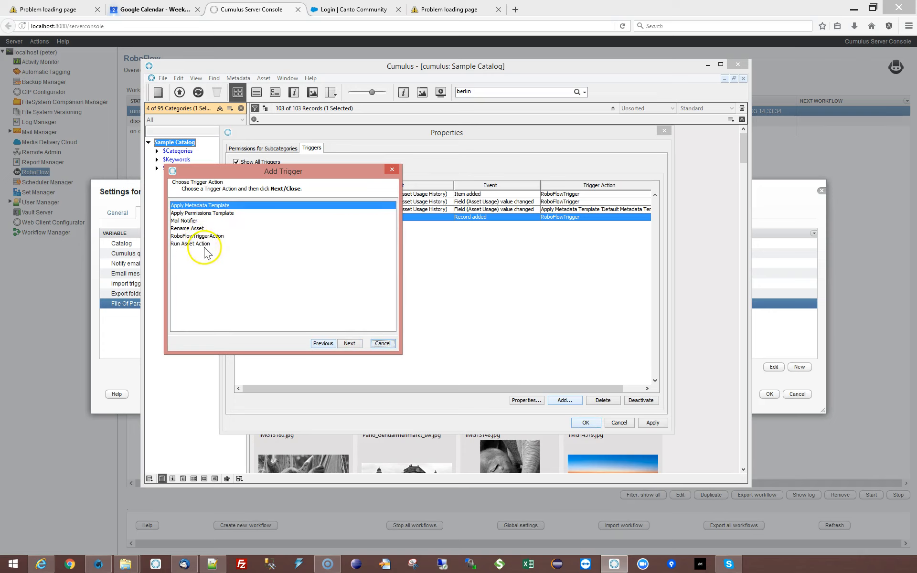
- Assign RoboFlowTriggerAction with target folder D:\Google Drive\mySetup\Canto\HMC\triggers to the trigger, finish it and save the catalog properties
click(194, 237)
click(349, 344)
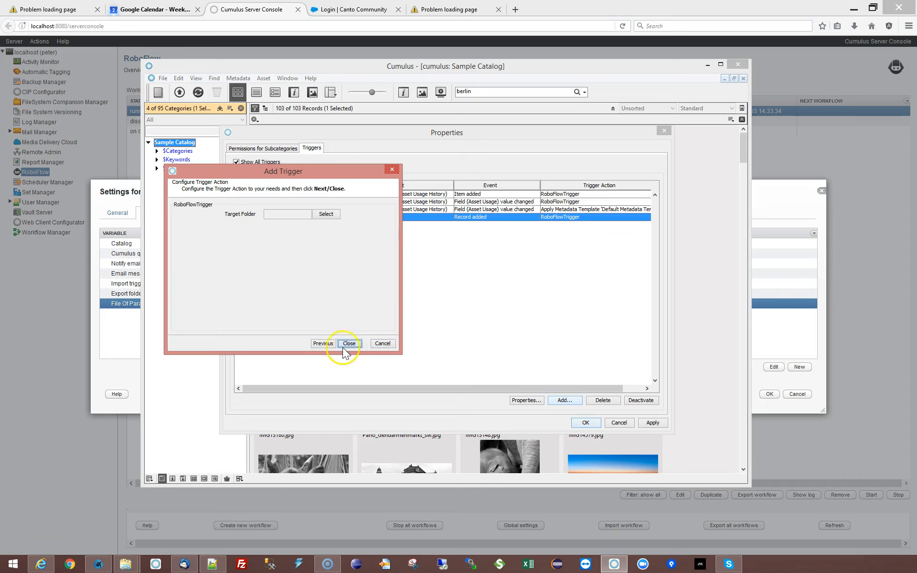
click(326, 215)
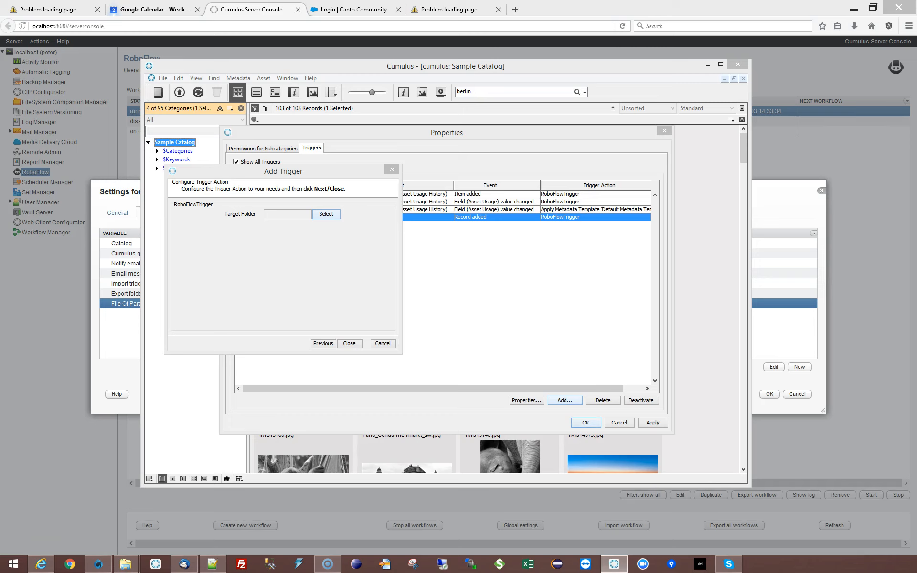
drag(228, 184, 667, 244)
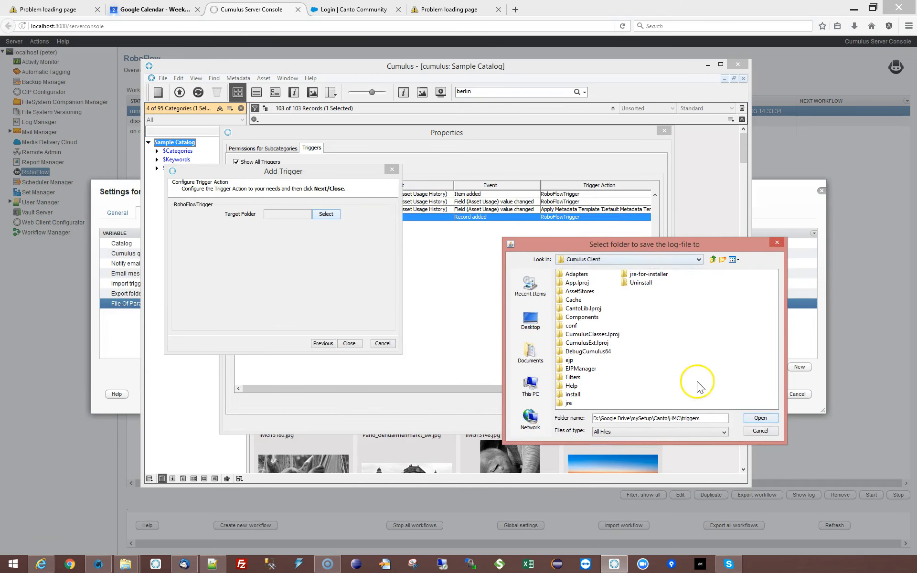
click(763, 418)
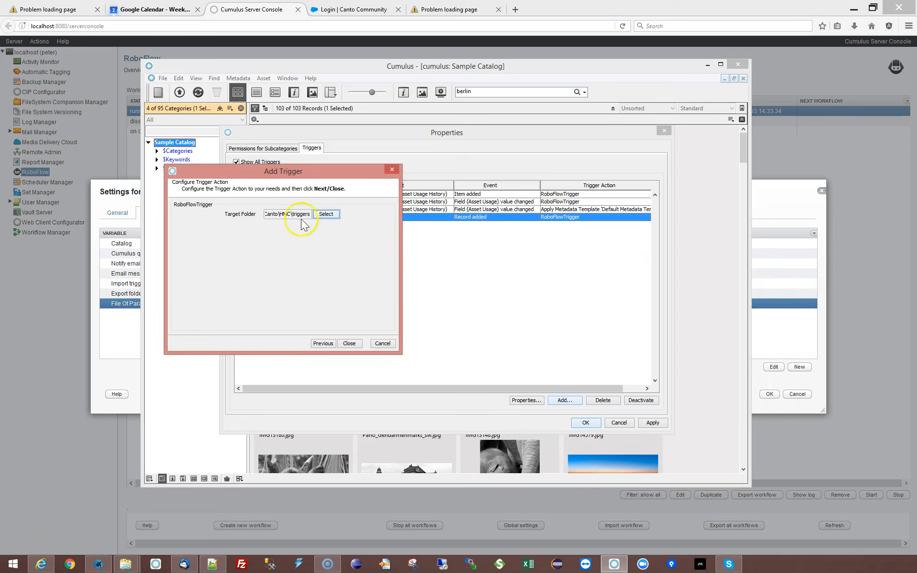
click(349, 344)
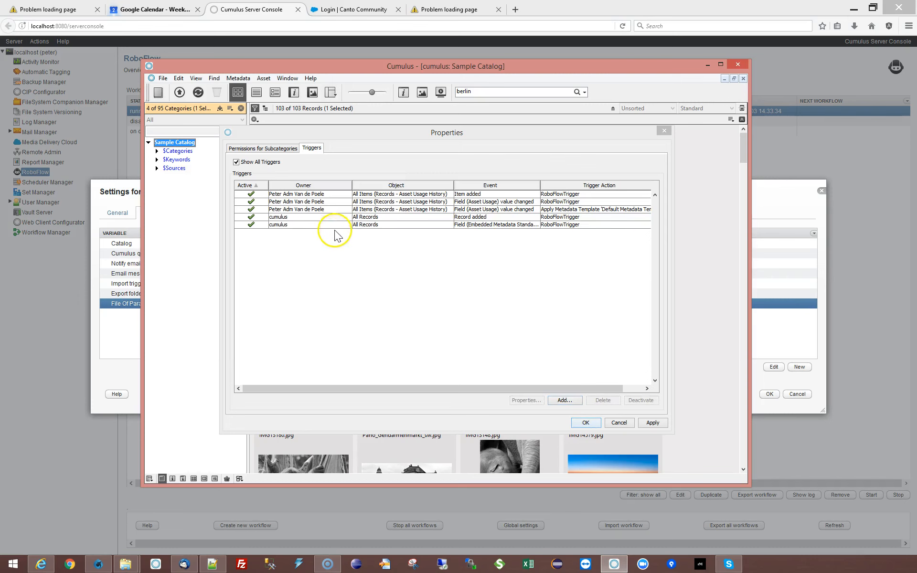
click(586, 422)
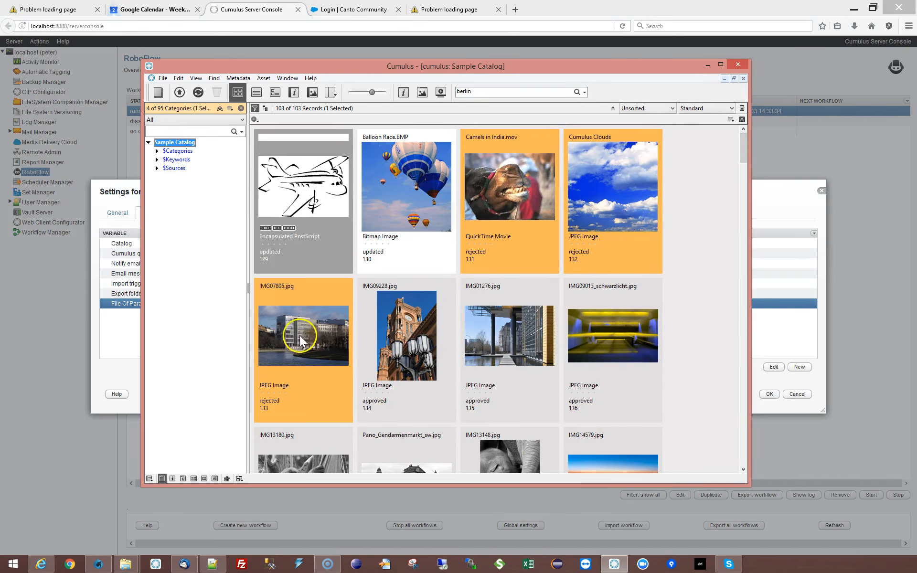
- In the record information of Airplane Illustration.eps, disable 8BIM and ICC and enable IPTC under Embedded Metadata Standards, and save the record
click(316, 198)
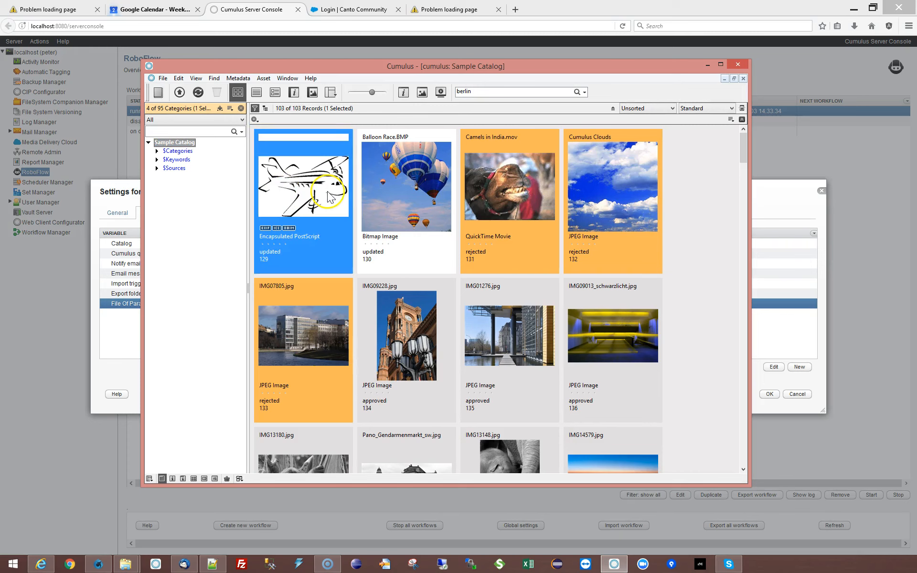
double_click(299, 242)
drag(659, 294, 654, 425)
drag(433, 479, 403, 452)
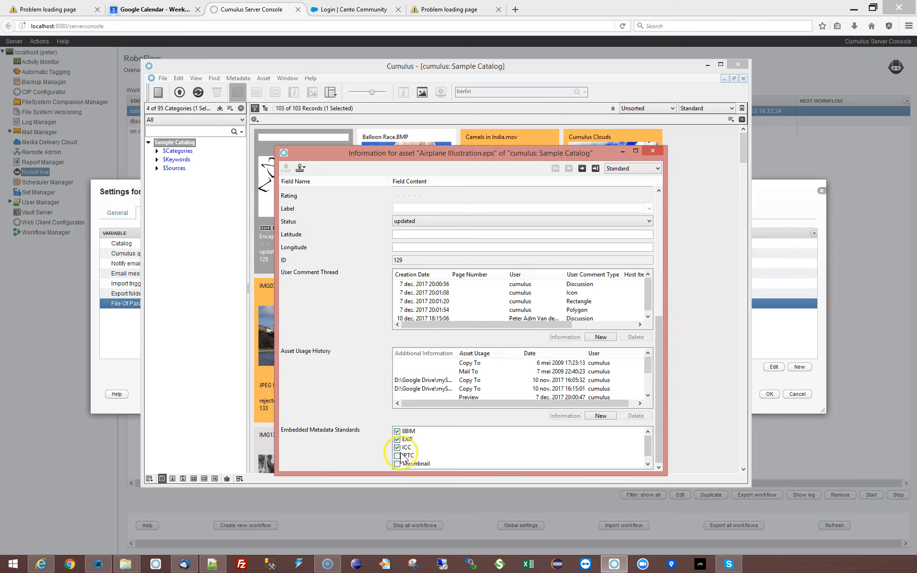
click(397, 431)
click(397, 448)
click(397, 448)
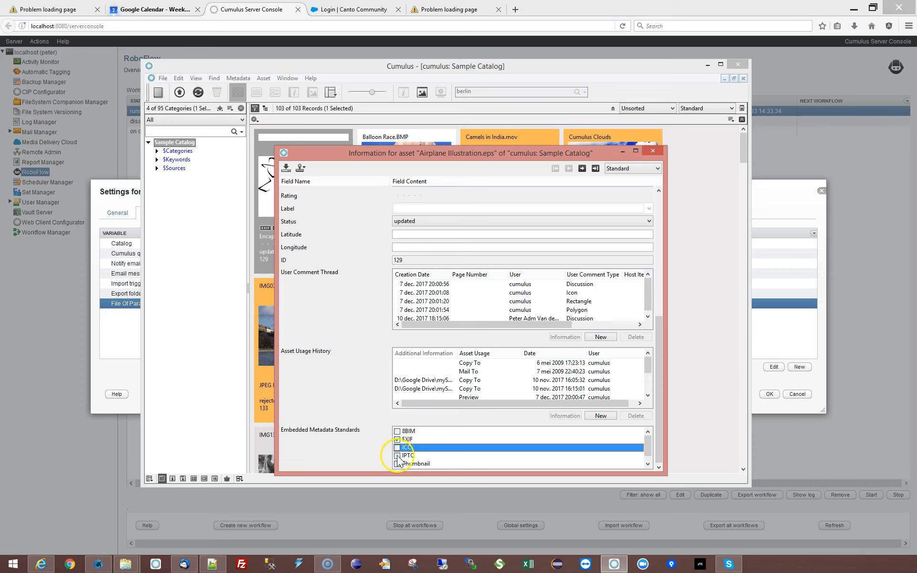
click(397, 456)
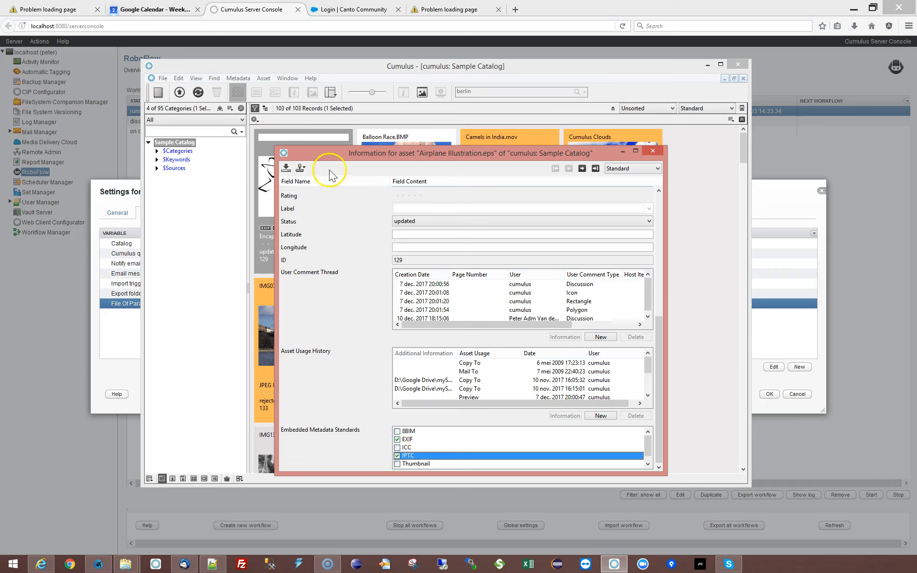
click(286, 169)
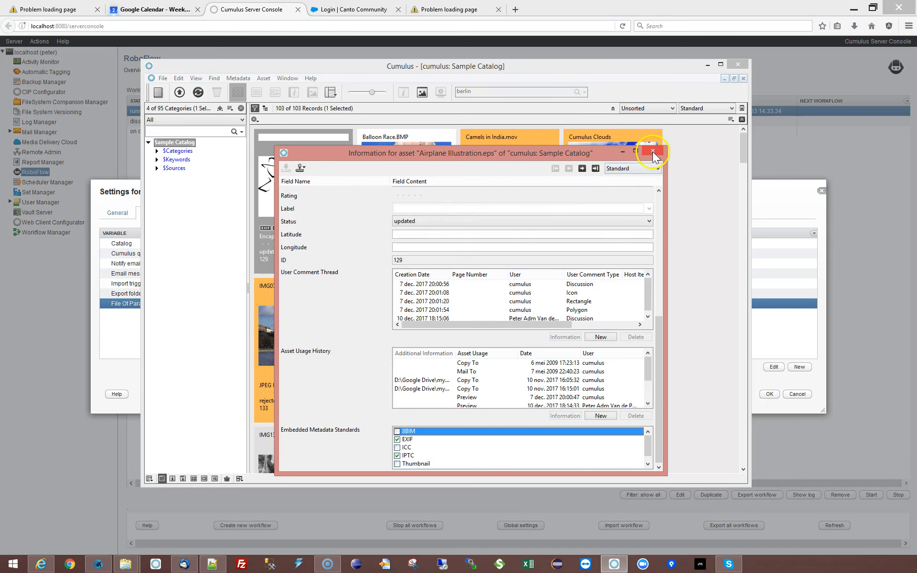
click(652, 151)
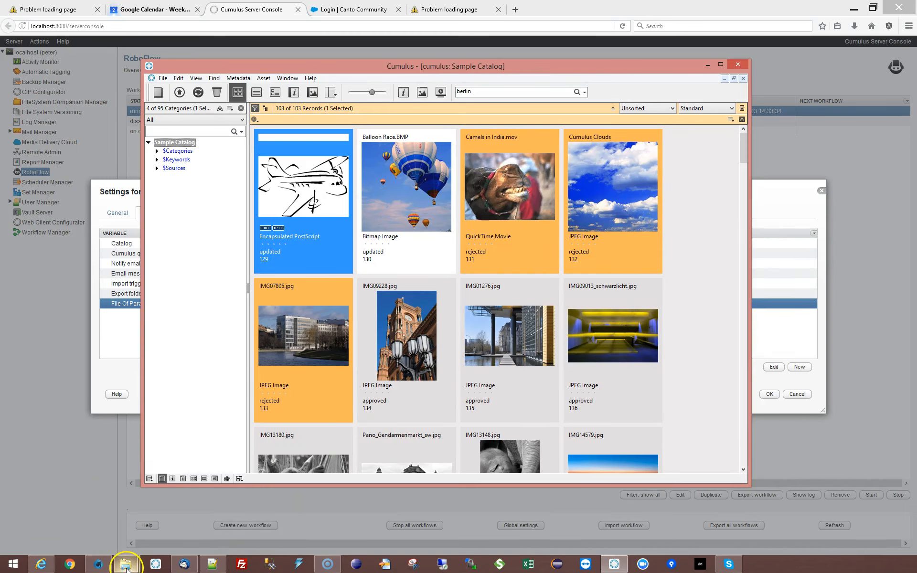
- Switch to the triggers folder in File Explorer and open RECMOD_20180203_144252287_129.xml in Notepad++
mouse_move(126, 569)
click(116, 511)
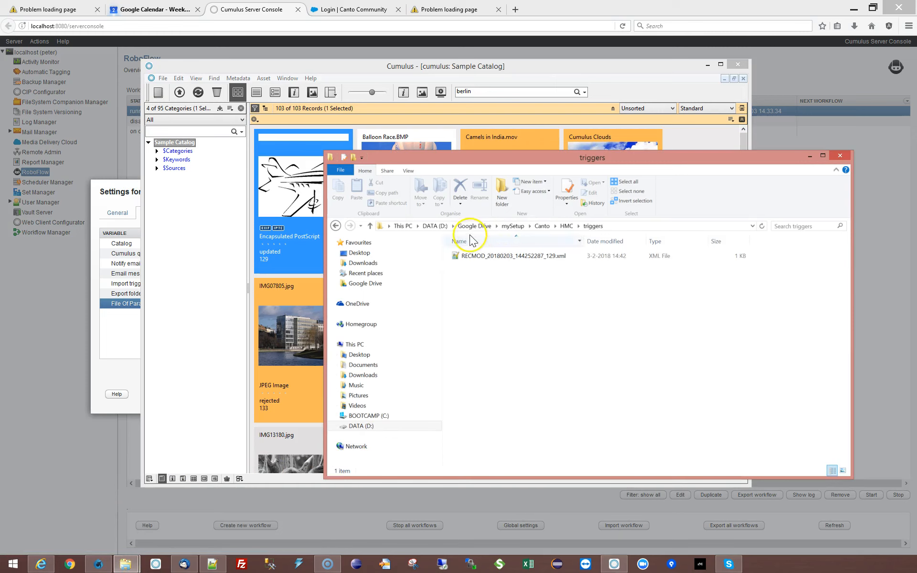
click(456, 256)
drag(528, 160, 496, 107)
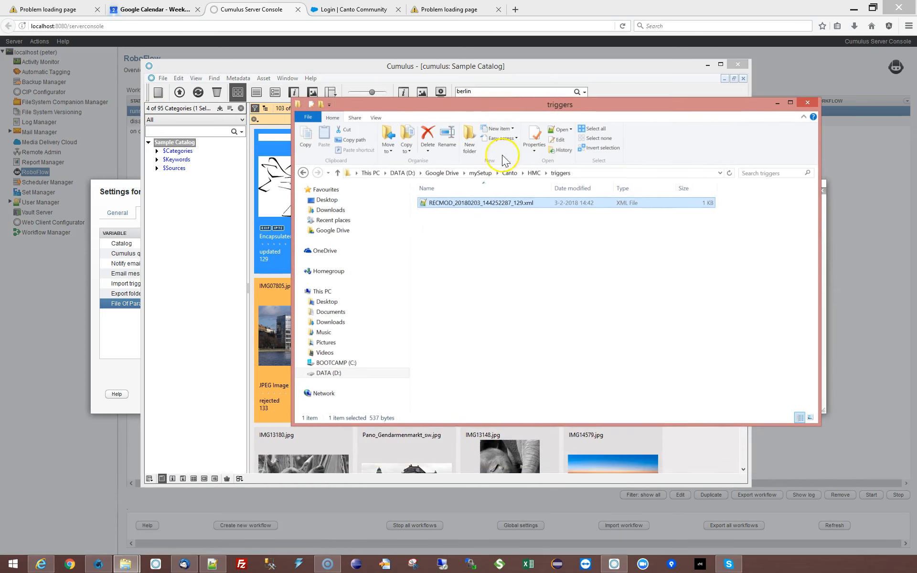
double_click(425, 205)
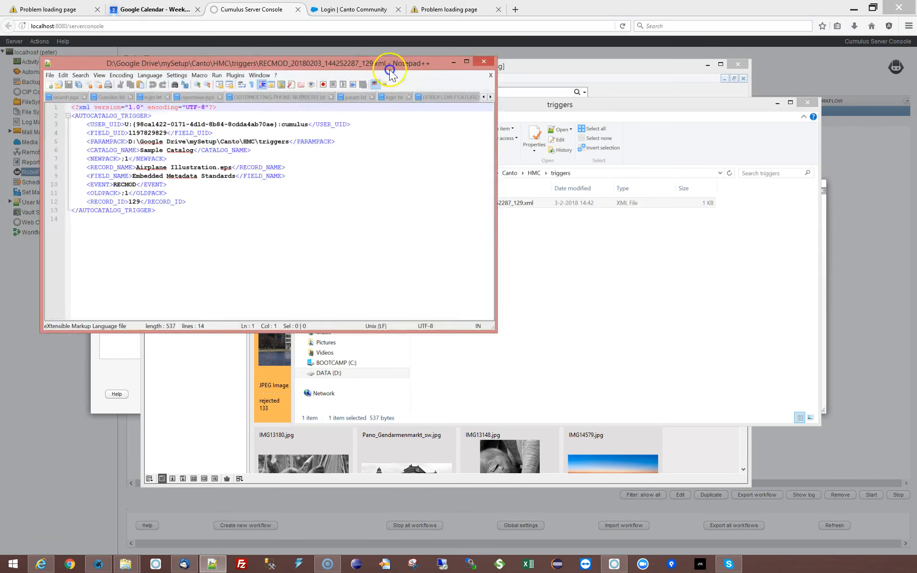
drag(377, 64, 662, 102)
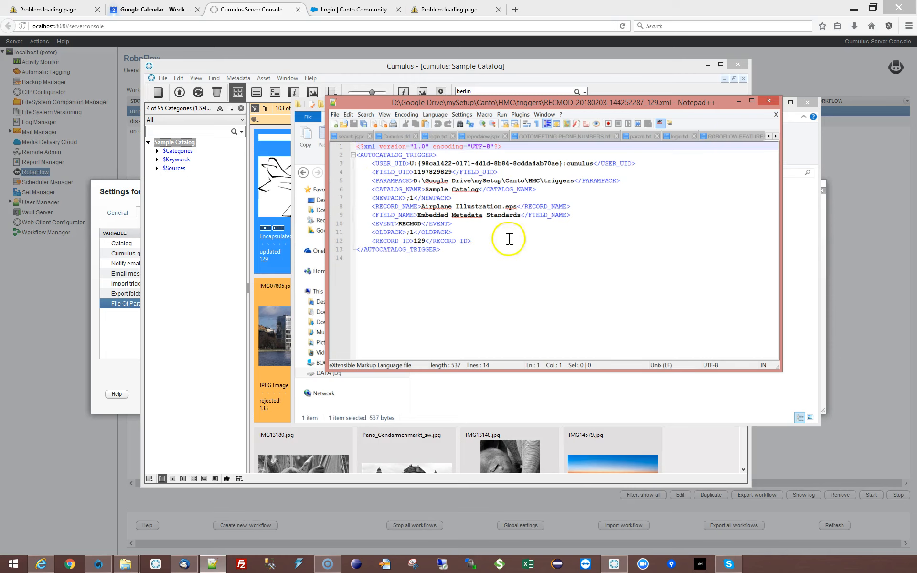
- Examine the FIELD_NAME entry in the trigger XML, close the file and put Notepad++ away
drag(418, 215, 474, 214)
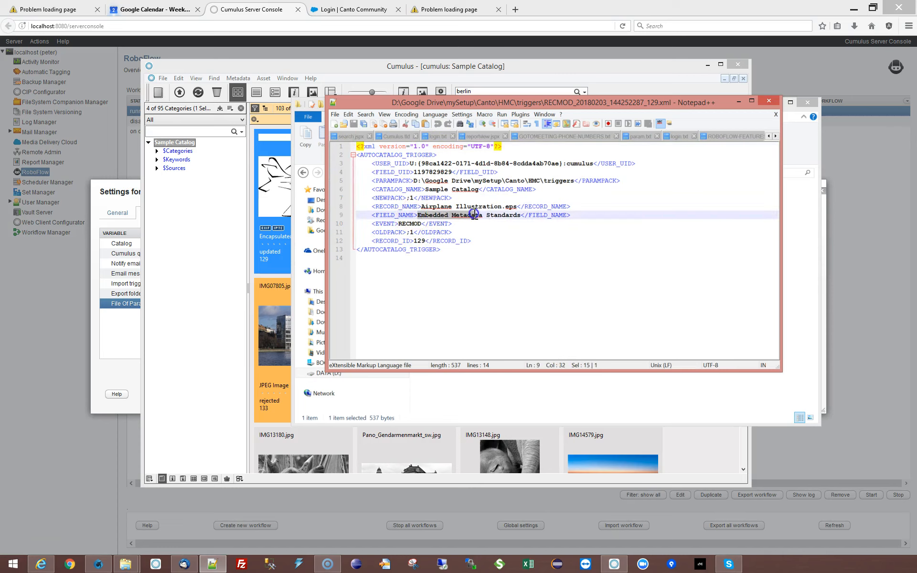
click(495, 216)
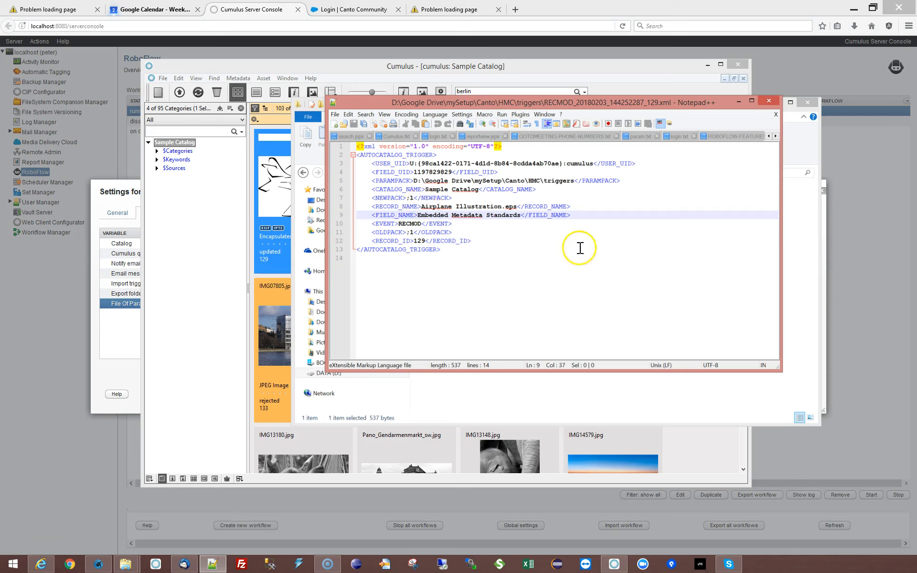
click(775, 136)
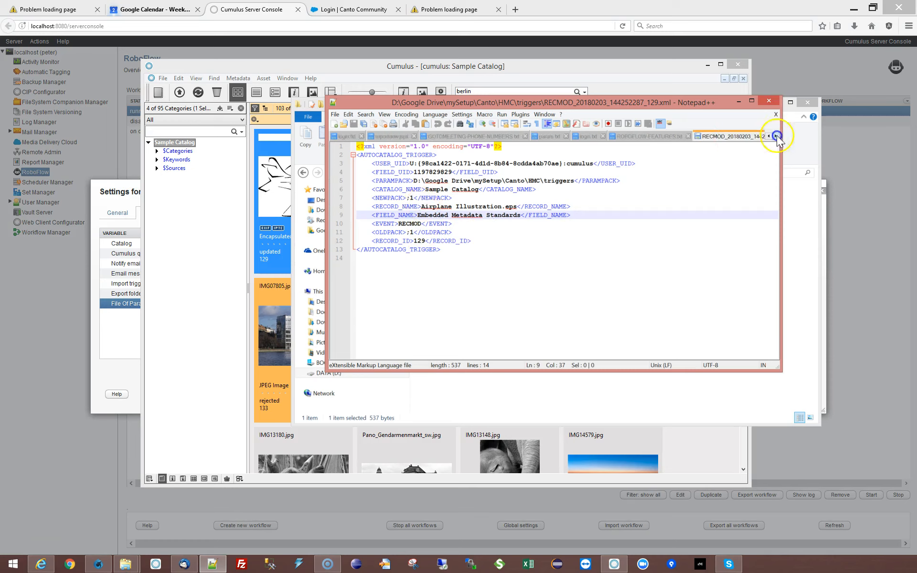
click(715, 137)
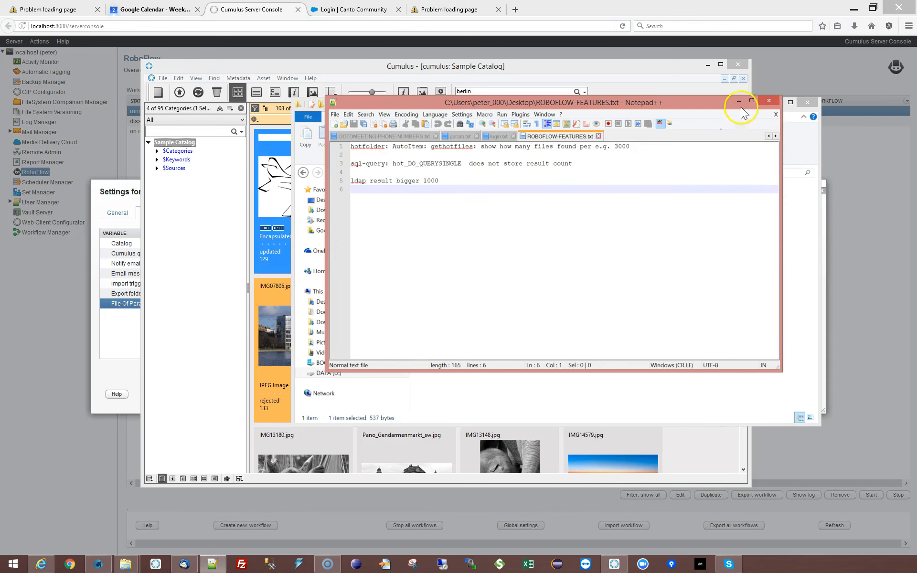
drag(639, 103, 0, 67)
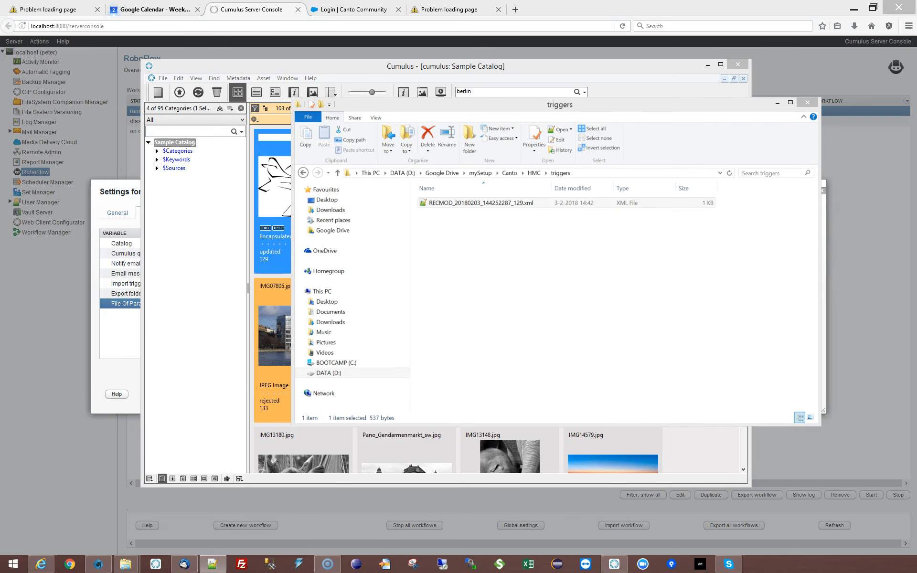
- Switch back to the Cumulus Server Console, check the import trigger folder and query parameters of hotcollection-apply-permission-template, and save the workflow settings
click(511, 252)
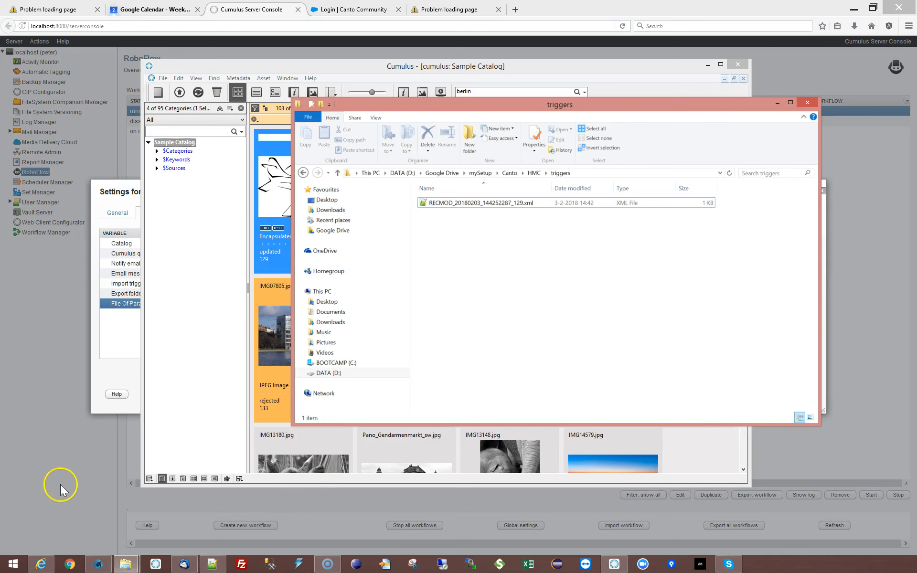
click(114, 394)
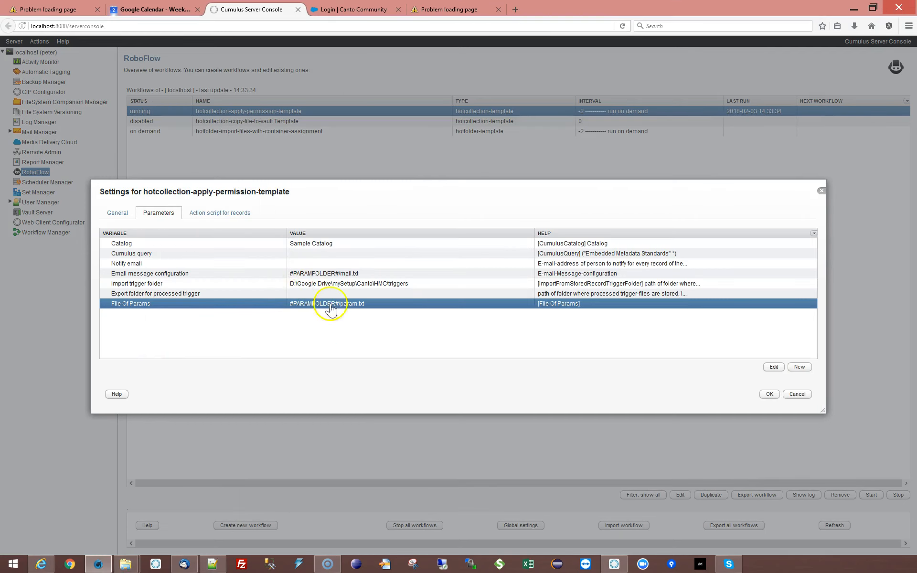
click(324, 284)
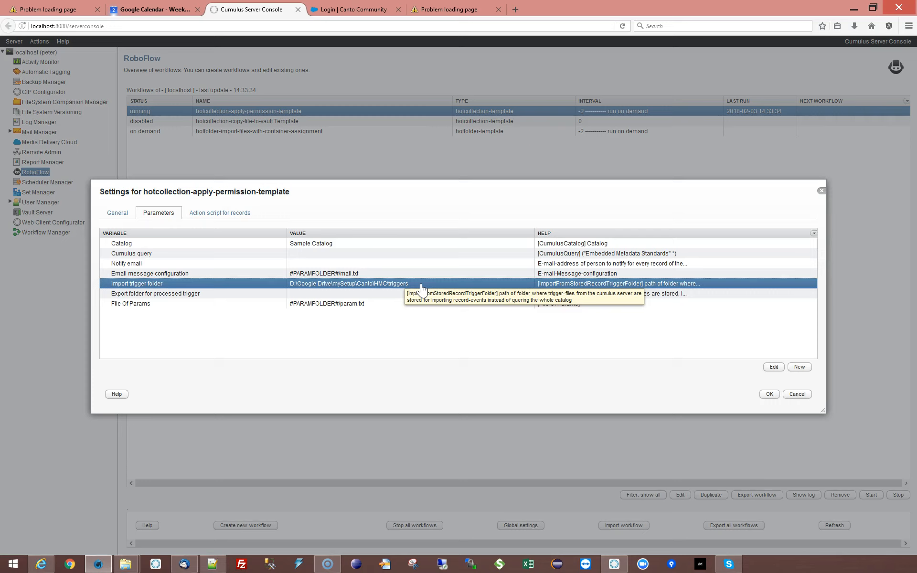
click(377, 254)
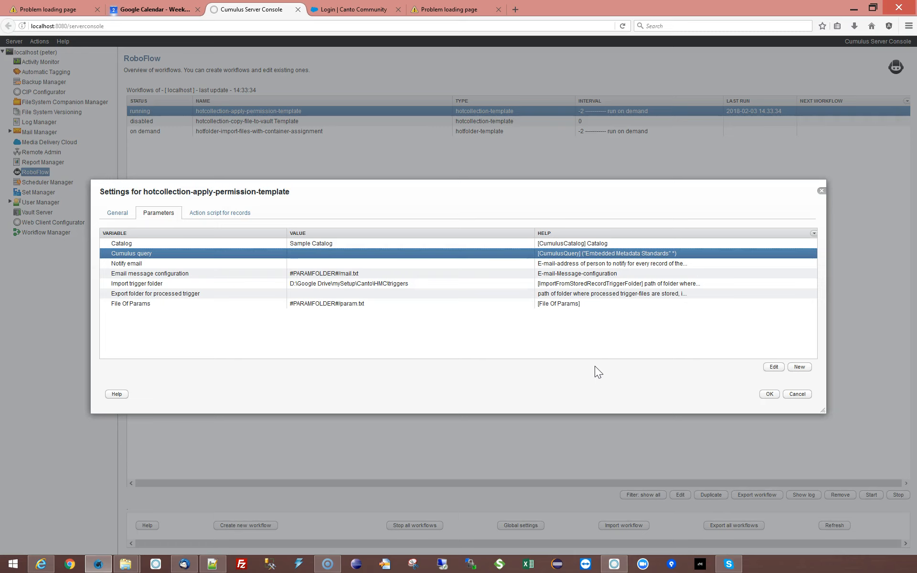
click(769, 395)
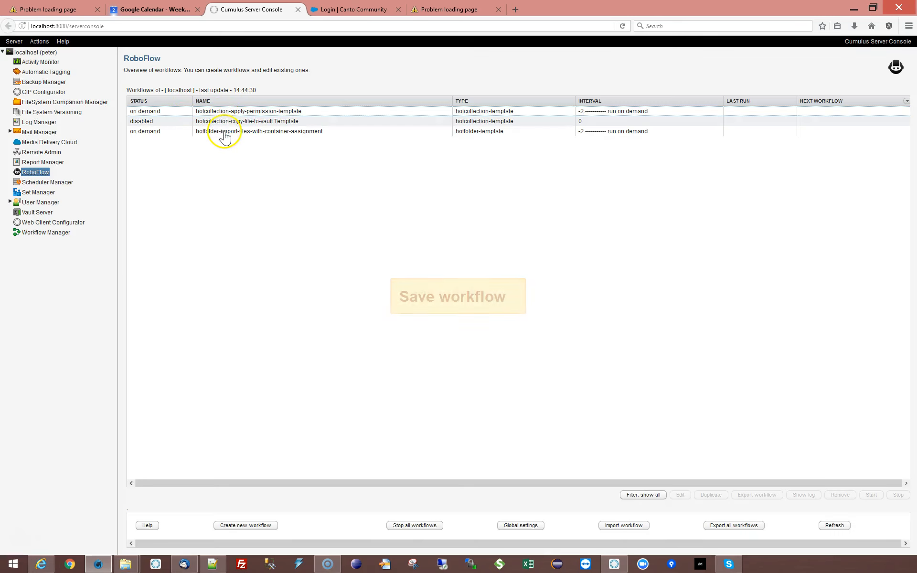
- Start the hotcollection-apply-permission-template workflow and examine its log for loaded trigger files and applied permissions
click(224, 136)
click(213, 112)
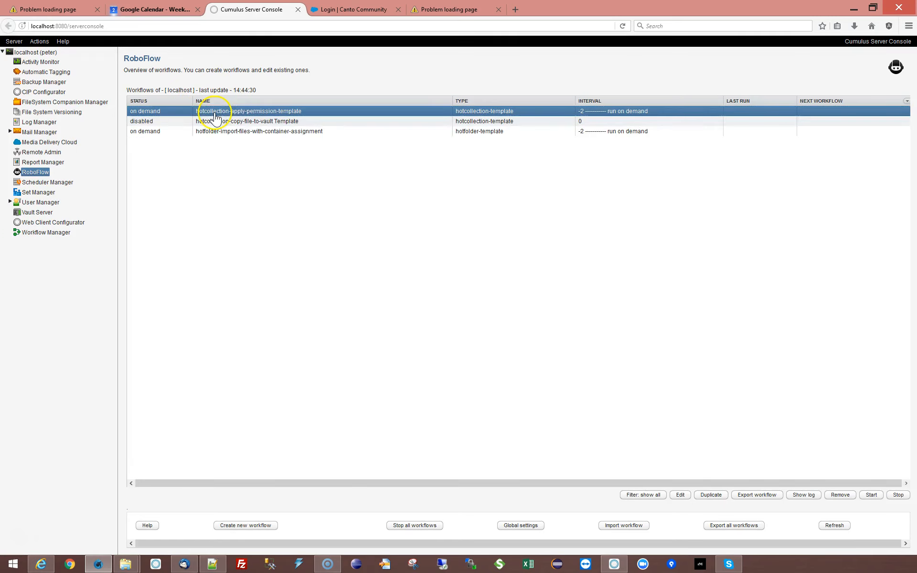
click(871, 494)
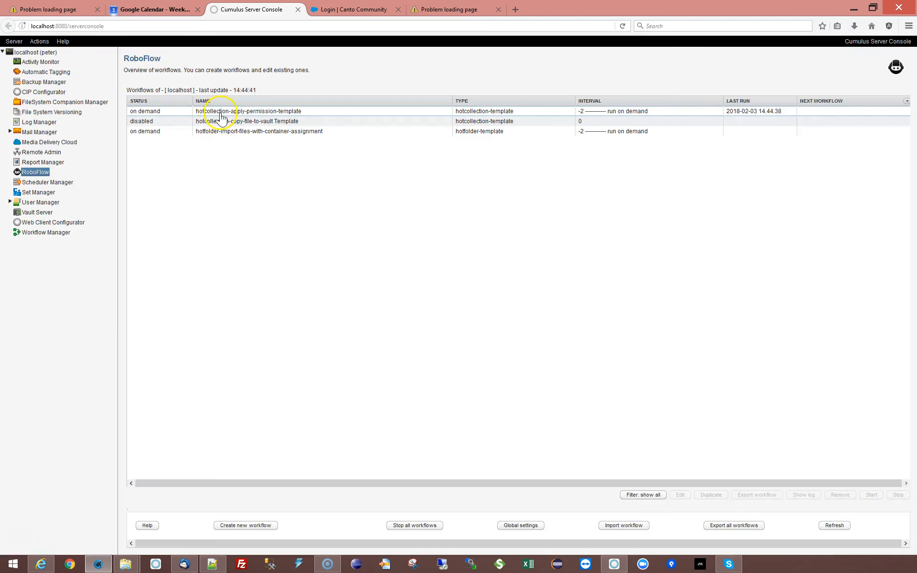
click(803, 494)
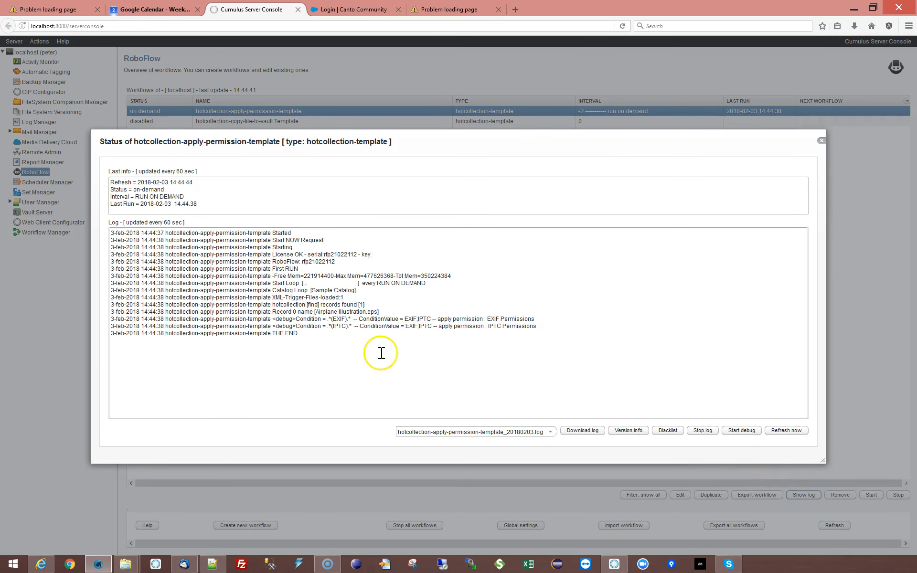
click(379, 312)
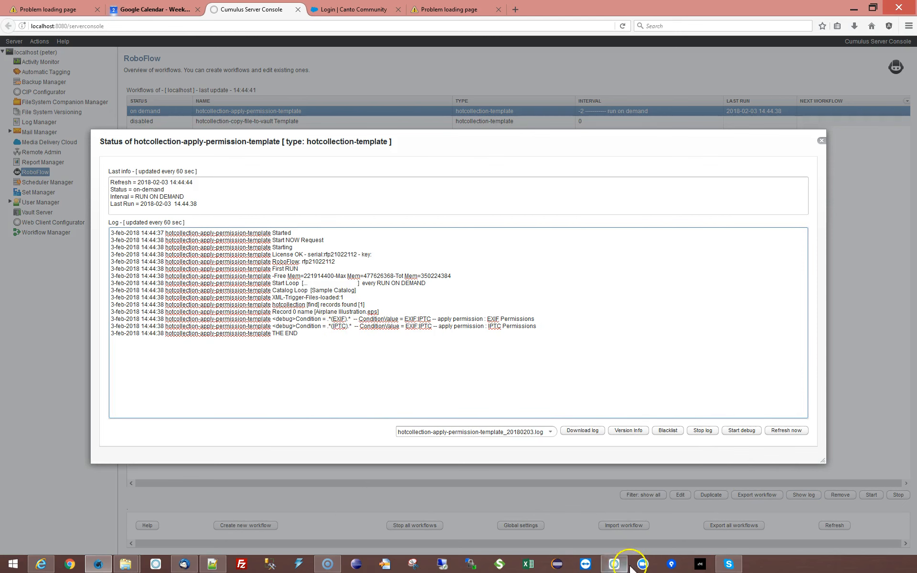
- Switch to Cumulus, check the Embedded Metadata Standards of Airplane Illustration.eps against the workflow log, and close the record information and the log
click(614, 564)
double_click(303, 198)
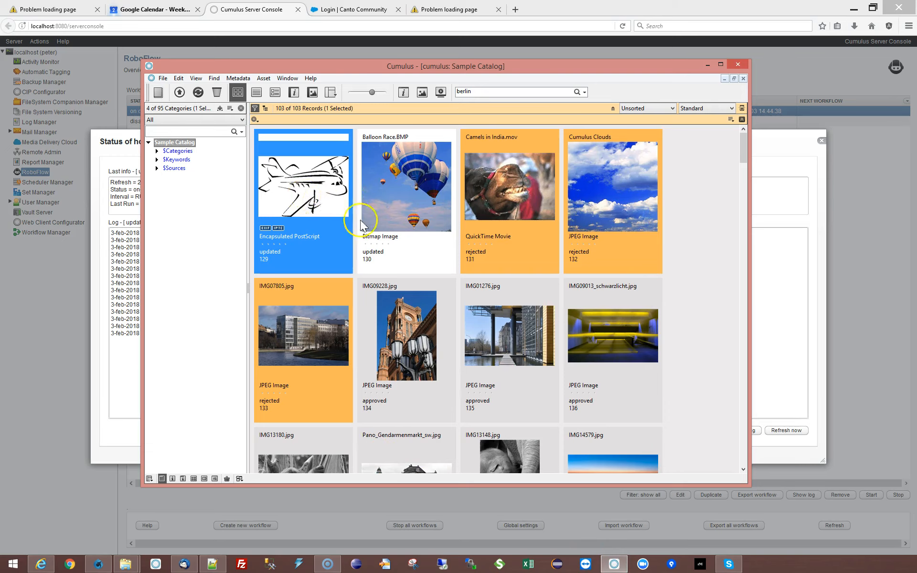
drag(659, 323, 659, 449)
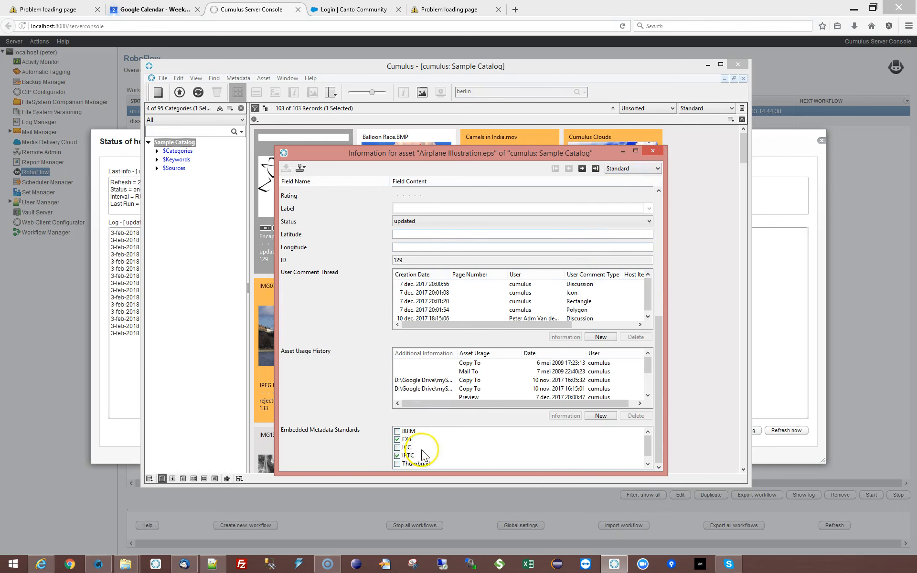
click(653, 152)
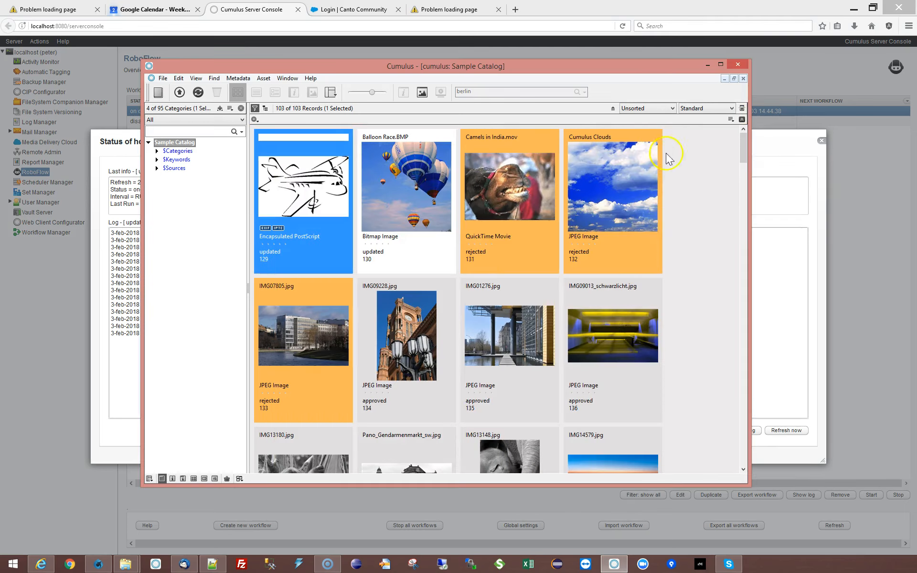
click(711, 64)
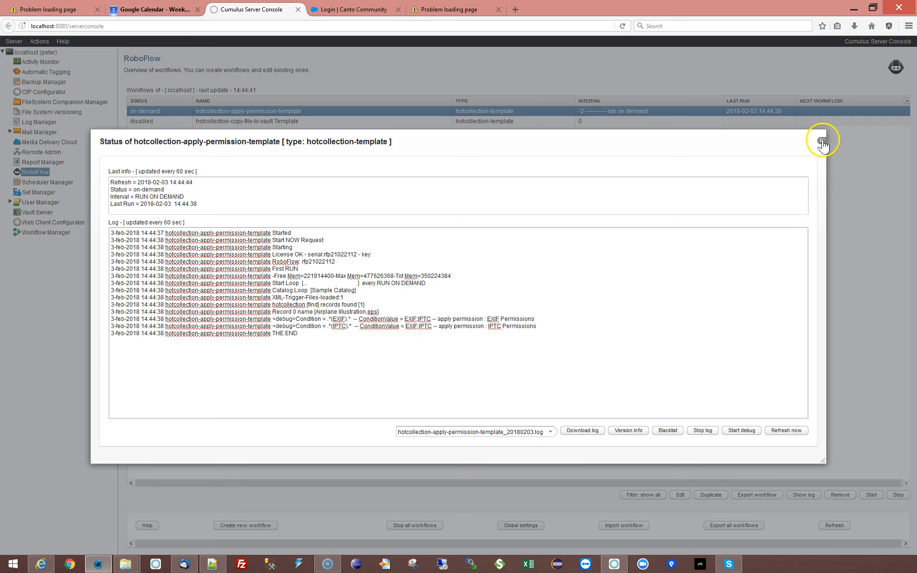
click(821, 142)
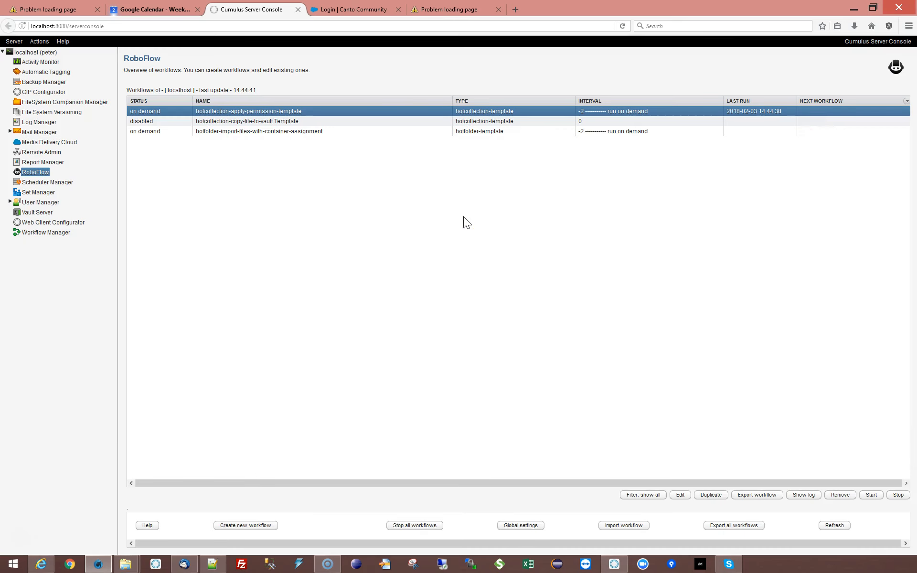